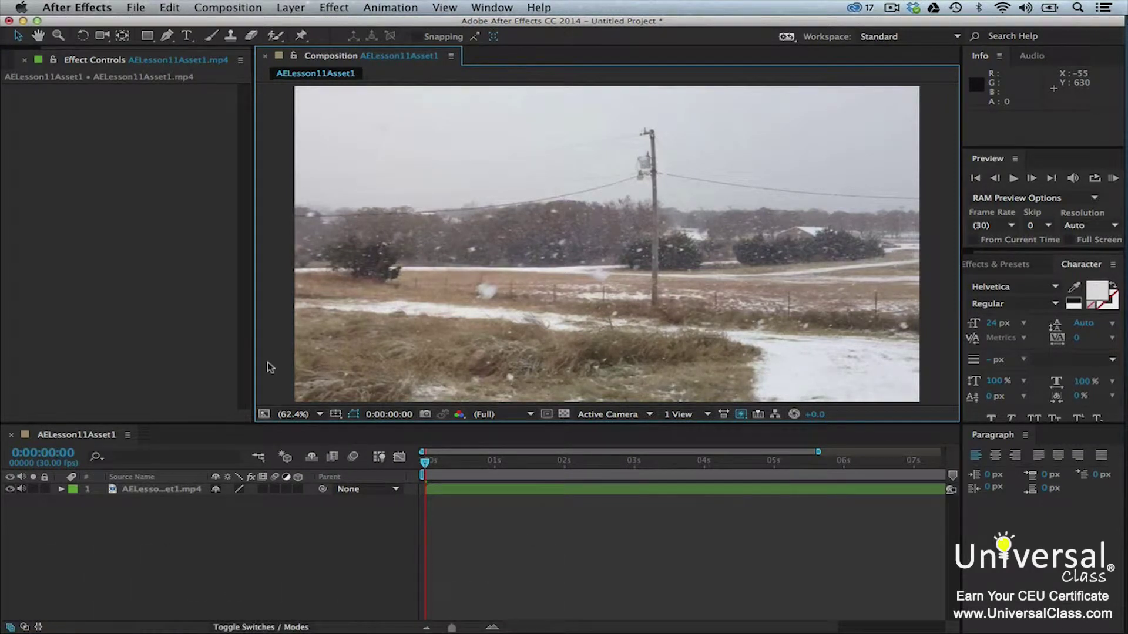
Step: Mute the snowy field footage layer's audio and select the layer
left_click(22, 489)
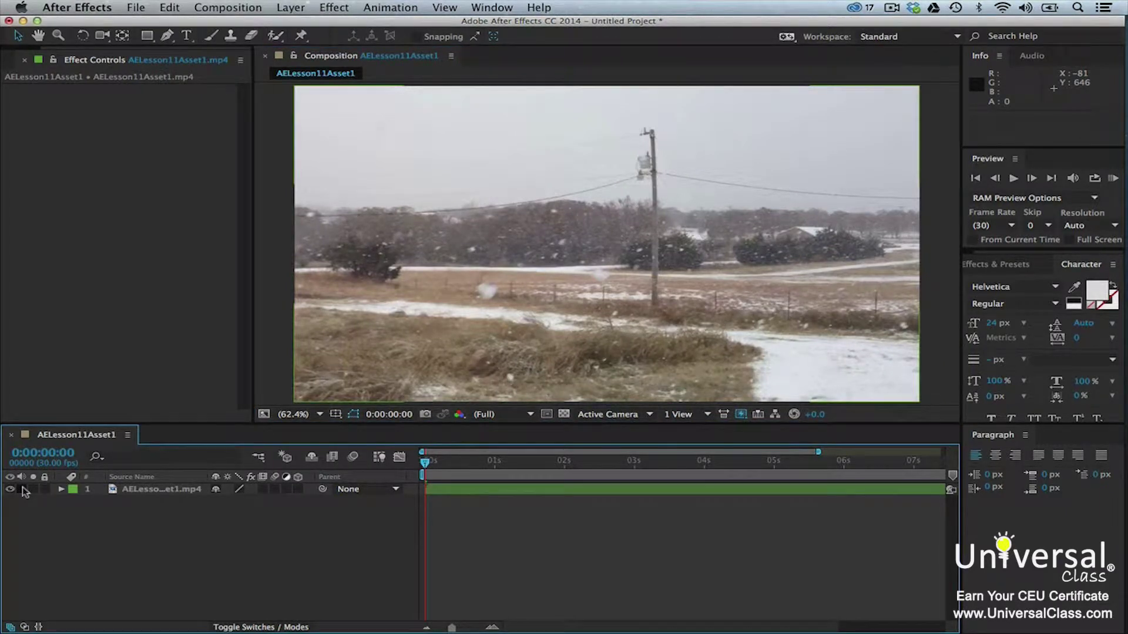
left_click(133, 493)
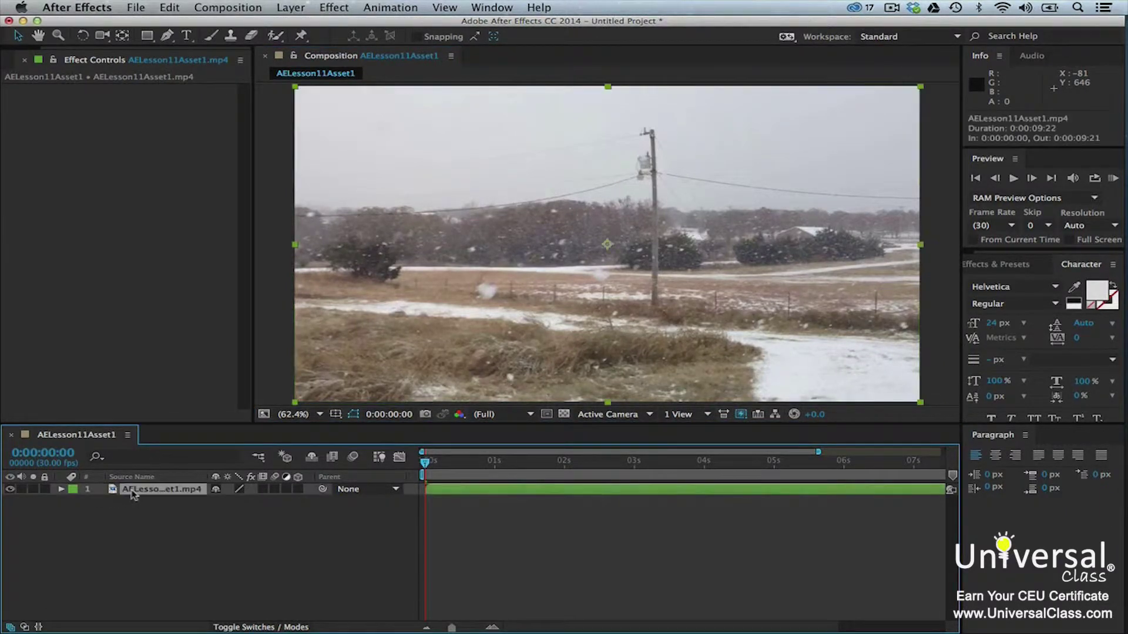
Step: Apply Track Camera to the footage with Detailed Analysis on and the Typical solve method
right_click(133, 493)
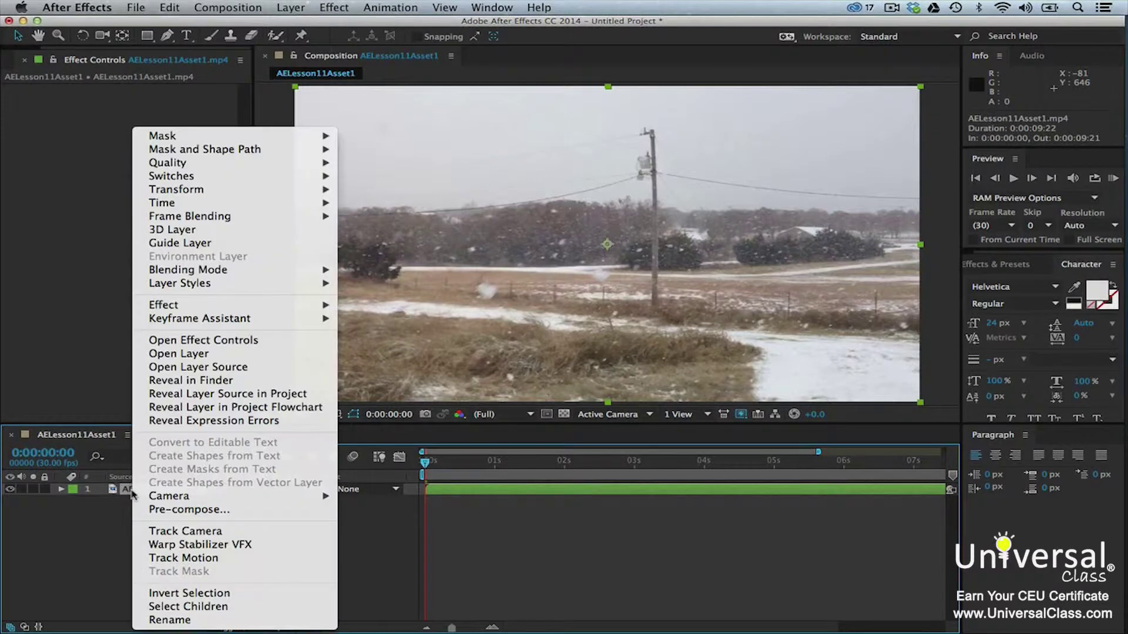
left_click(170, 532)
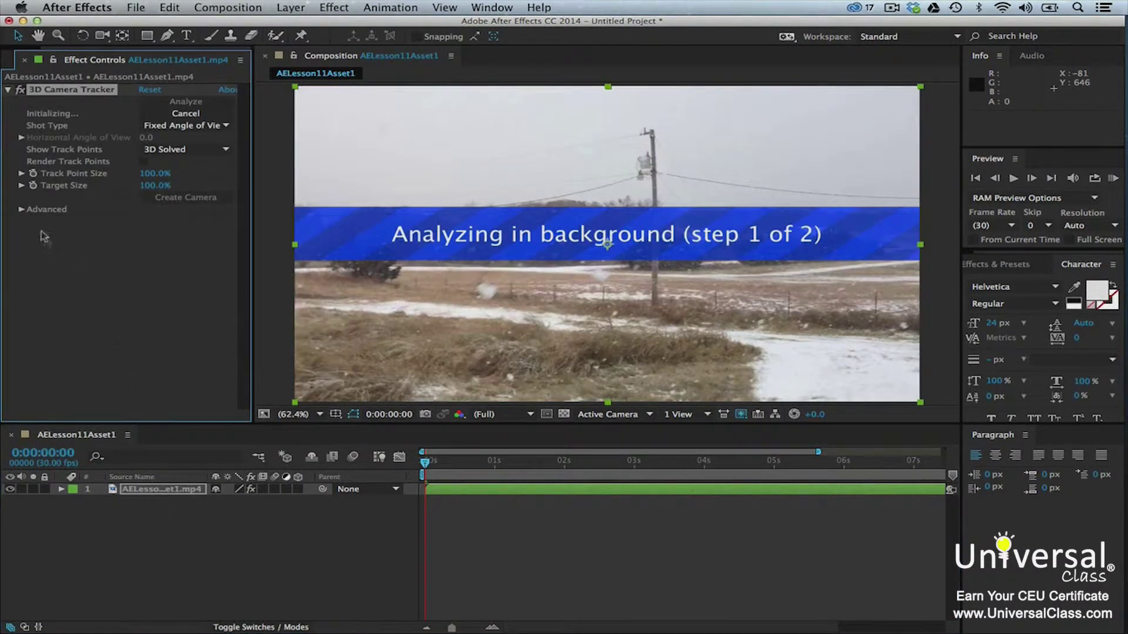
left_click(21, 210)
left_click(143, 258)
left_click(223, 223)
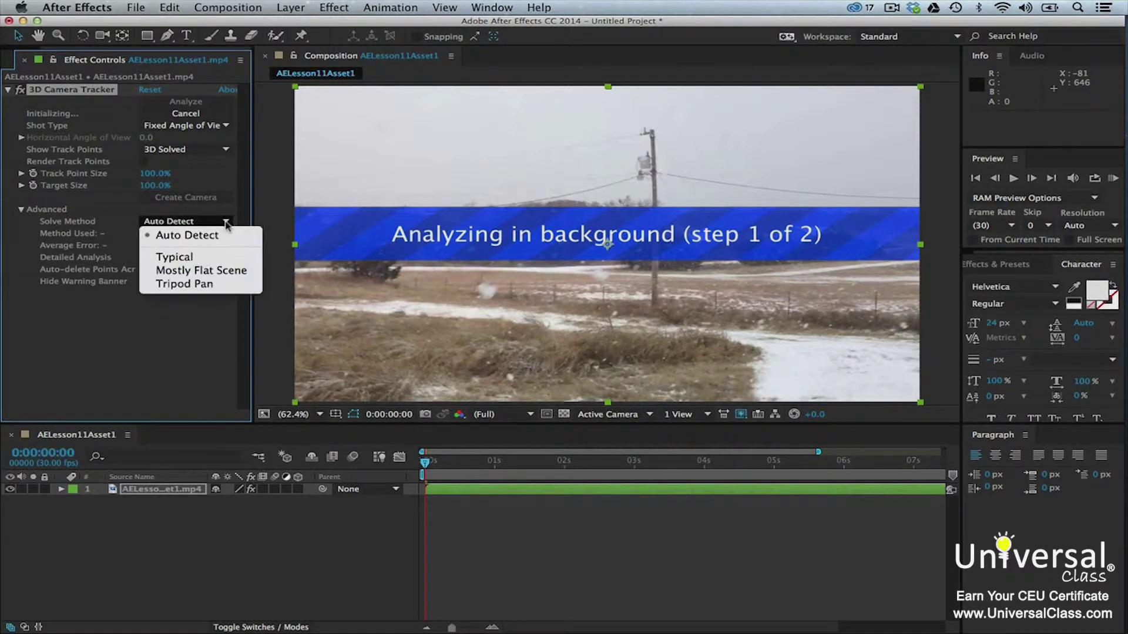
left_click(205, 258)
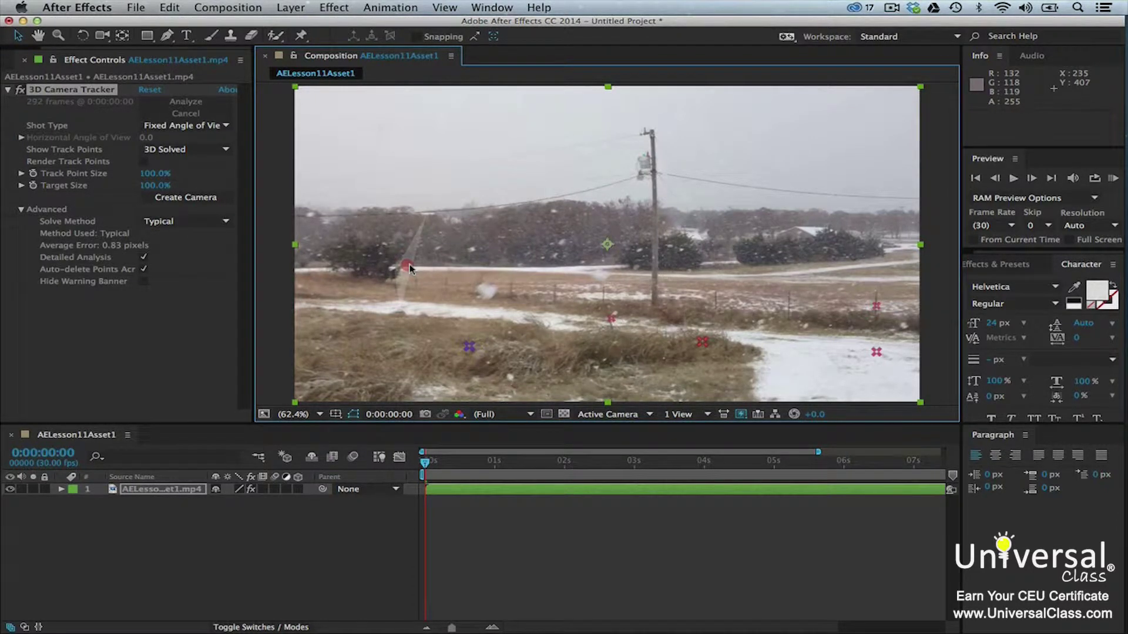
Step: At one track point, set the ground plane and origin, then create a text layer and camera
right_click(410, 268)
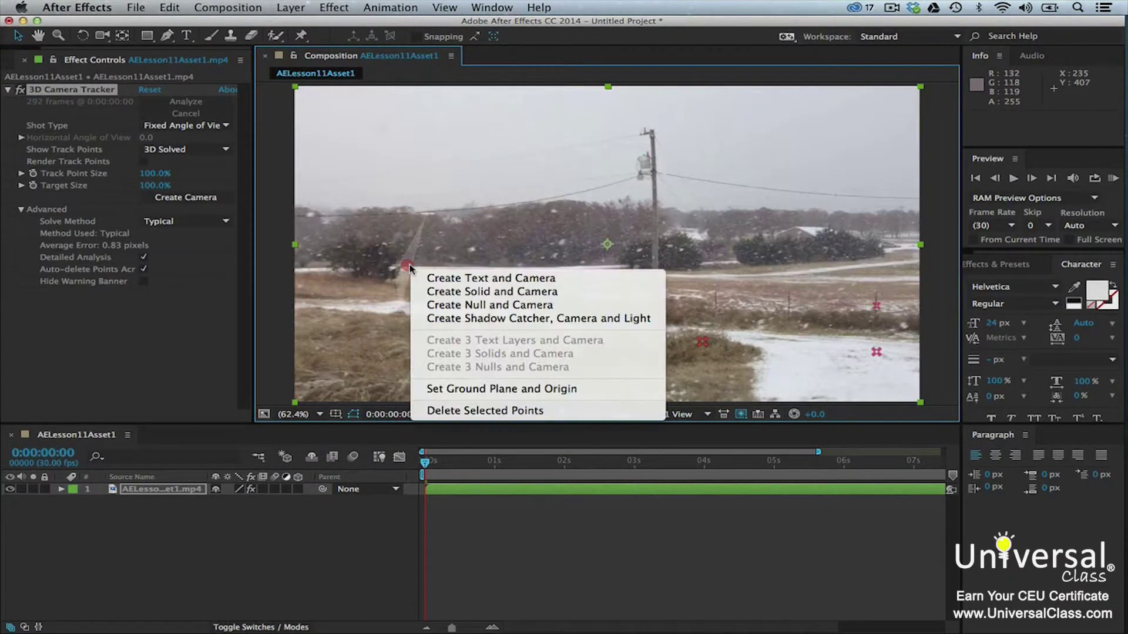
left_click(477, 390)
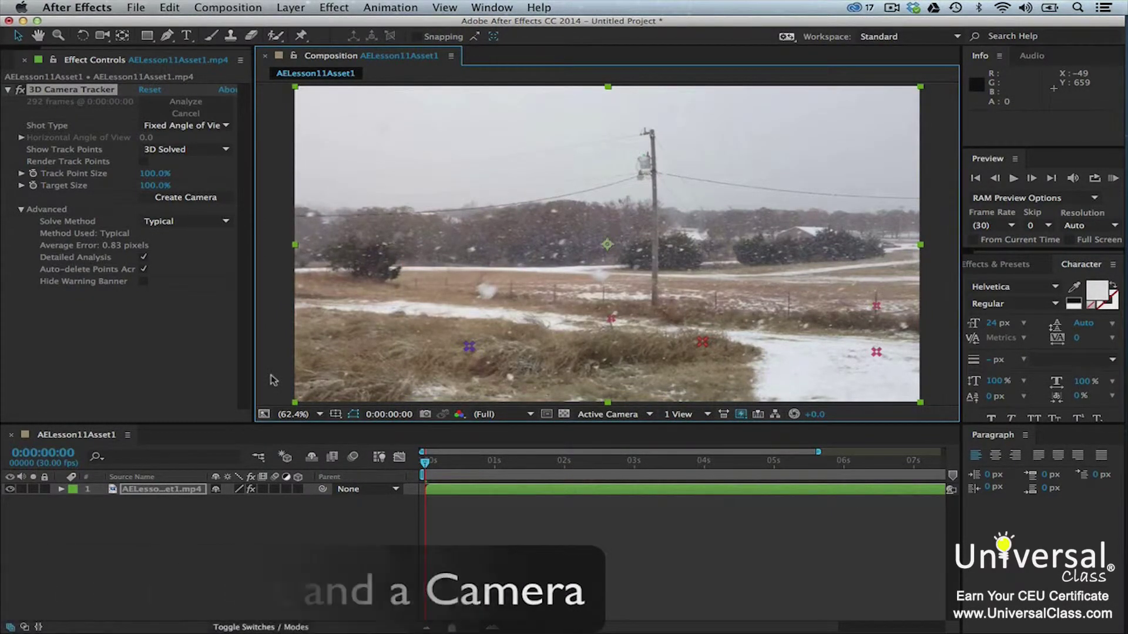
right_click(407, 268)
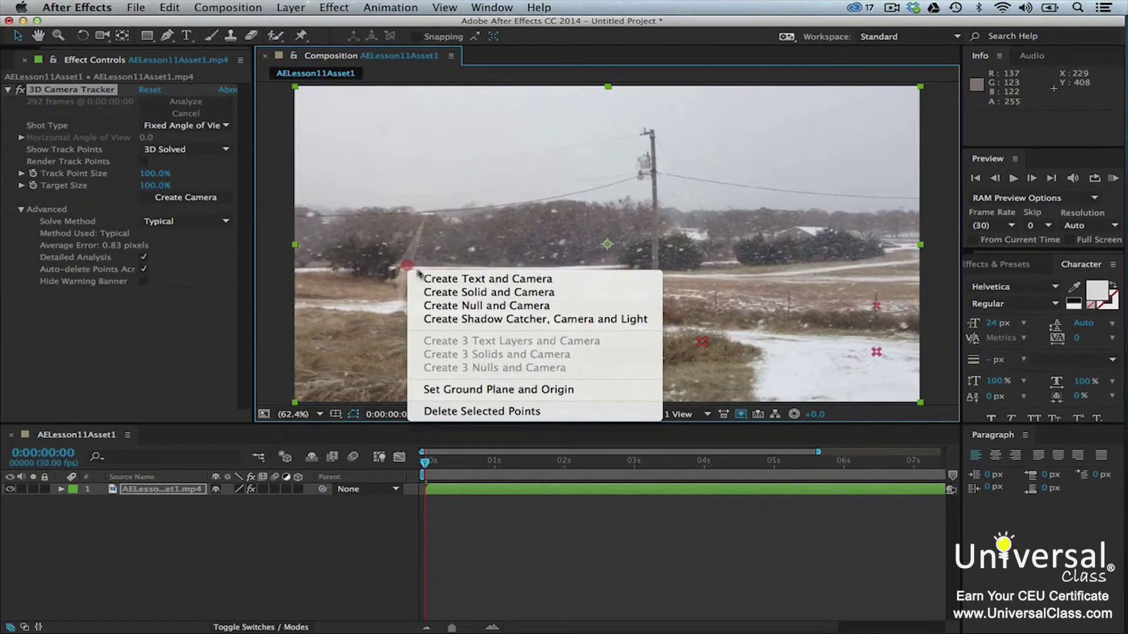
left_click(428, 280)
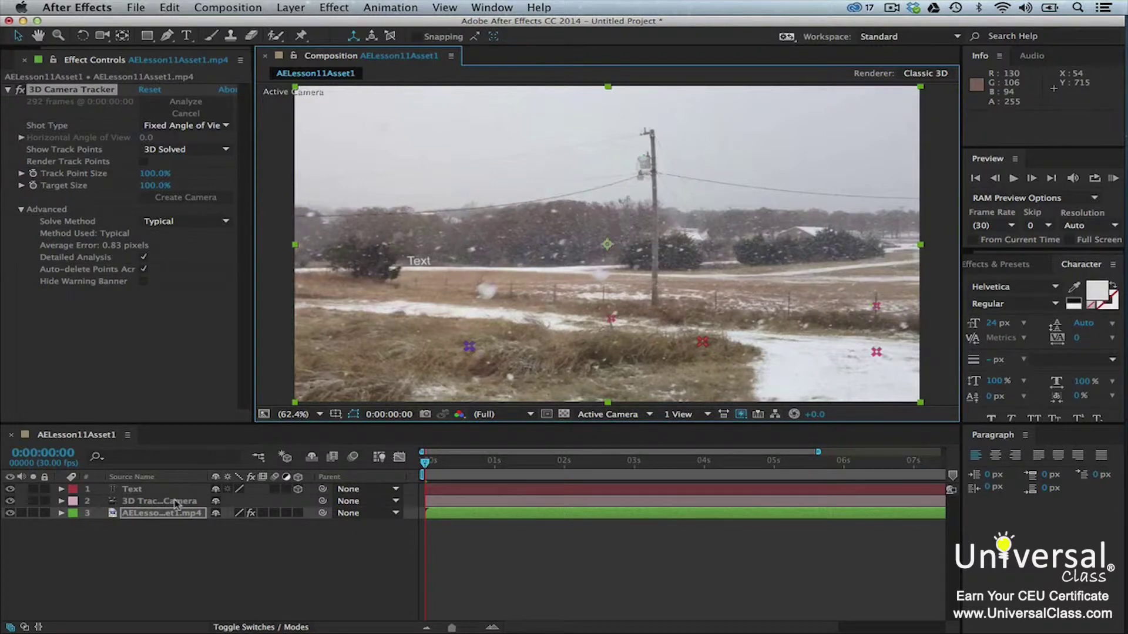
Step: Replace the placeholder text with 'Let It Snow' at a 48 px font size
double_click(134, 490)
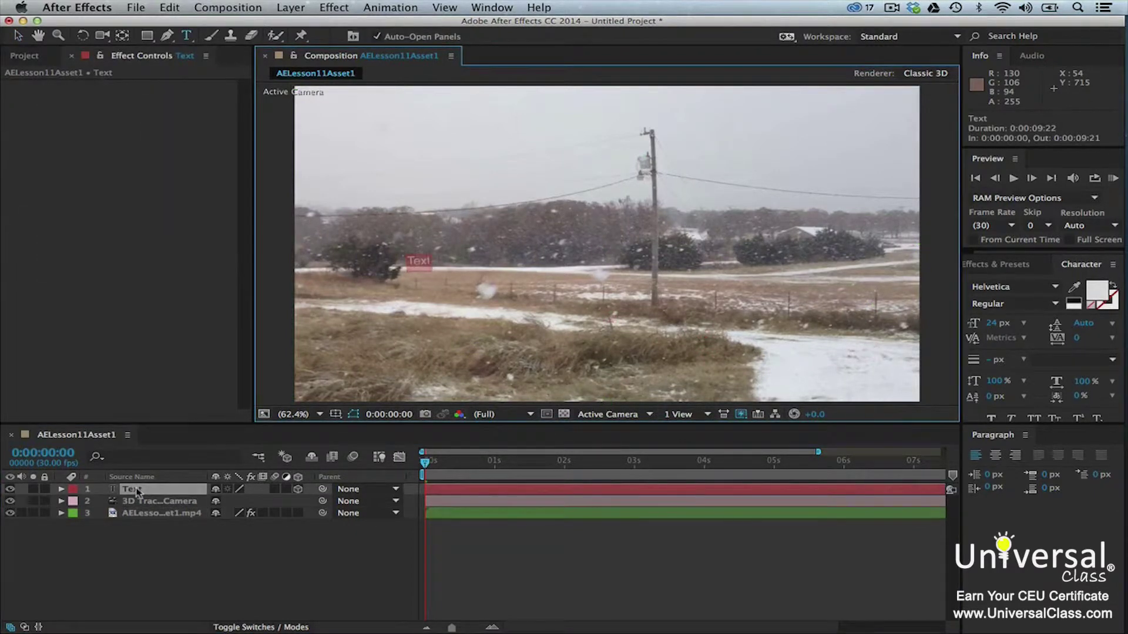
type("Let It Snow")
left_click(136, 492)
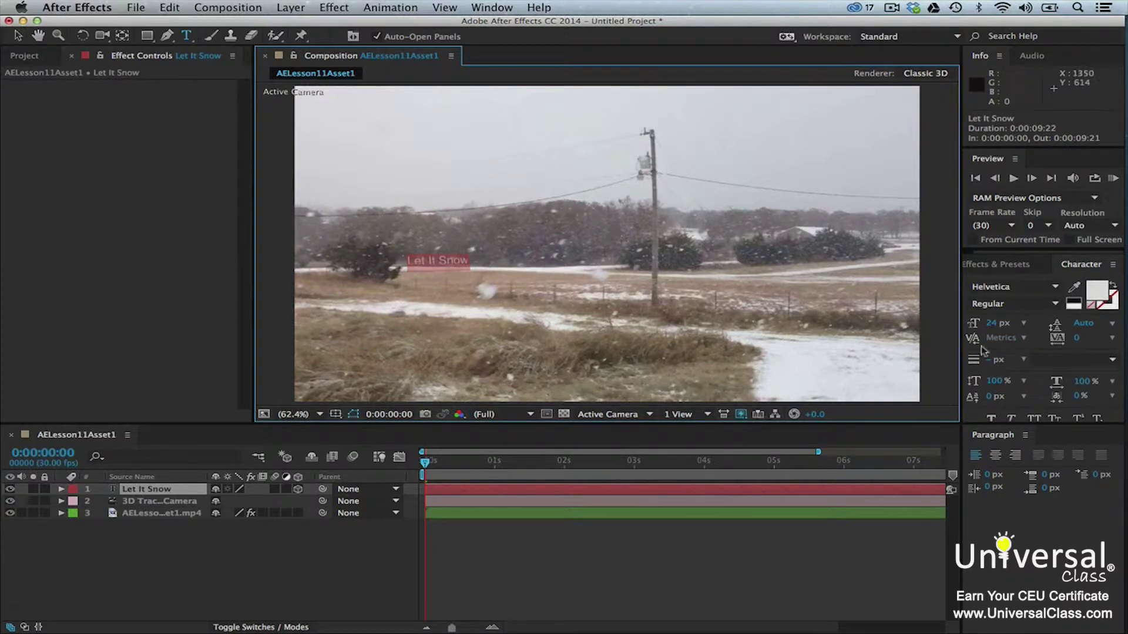
left_click(1025, 323)
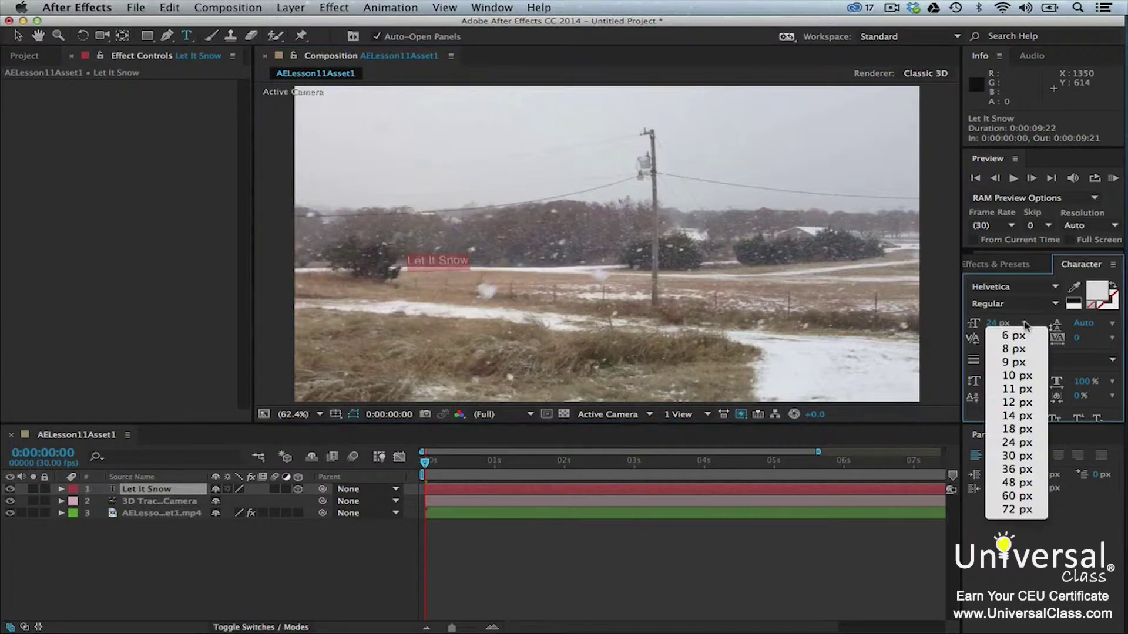
left_click(1025, 483)
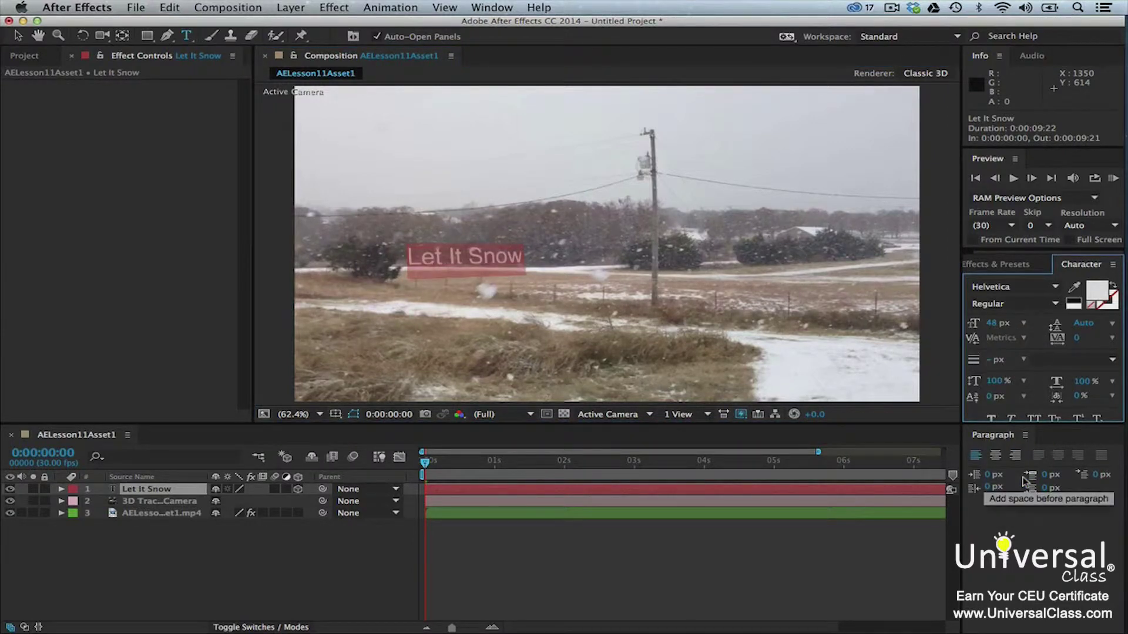
Step: Rotate the text 9° on X and 1° on Z and nudge it into place
left_click(197, 492)
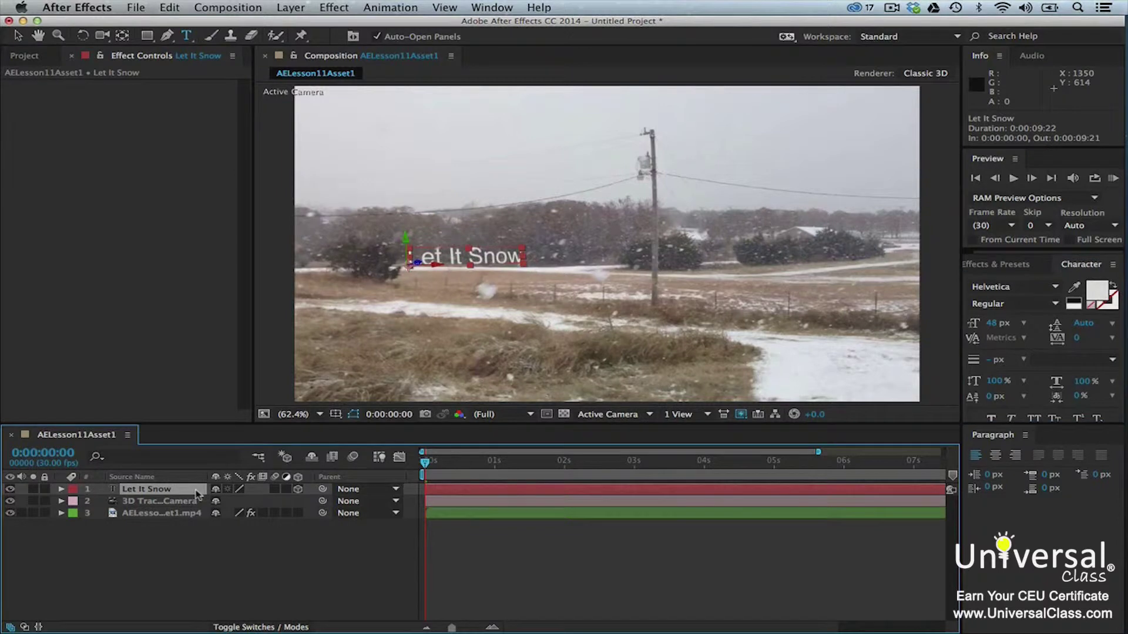
key("r")
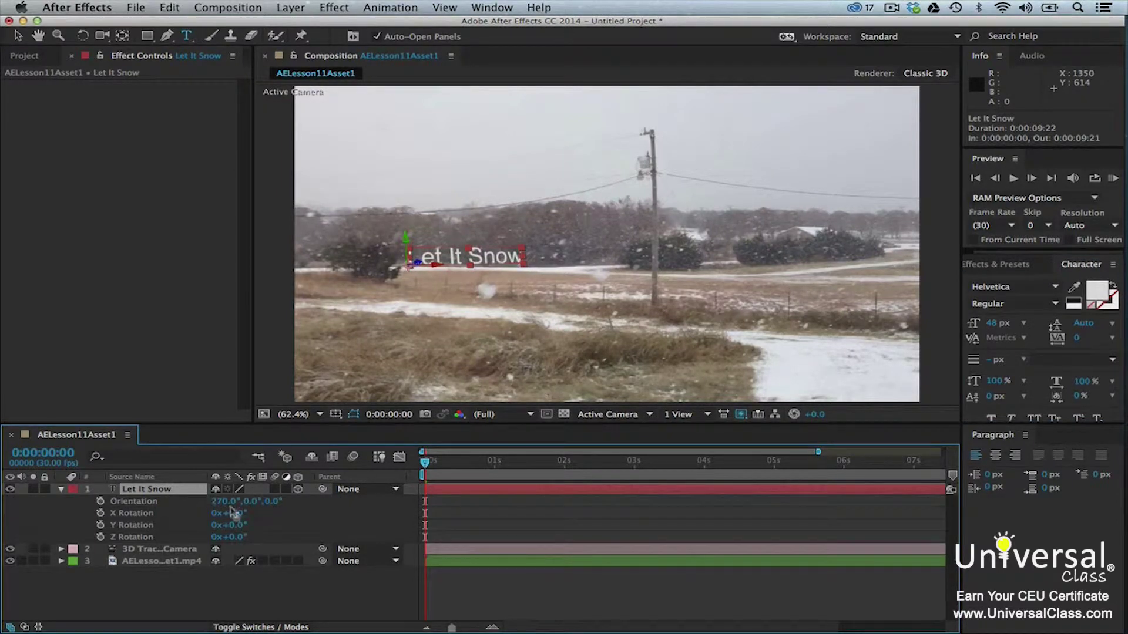
left_click_drag(232, 513, 242, 508)
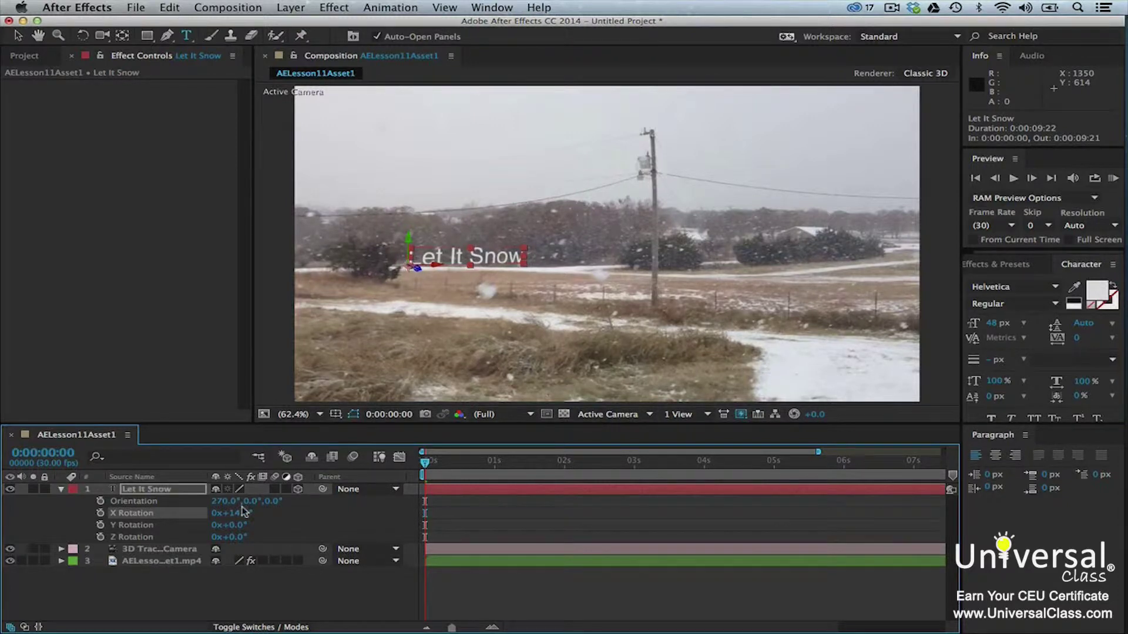
left_click(18, 35)
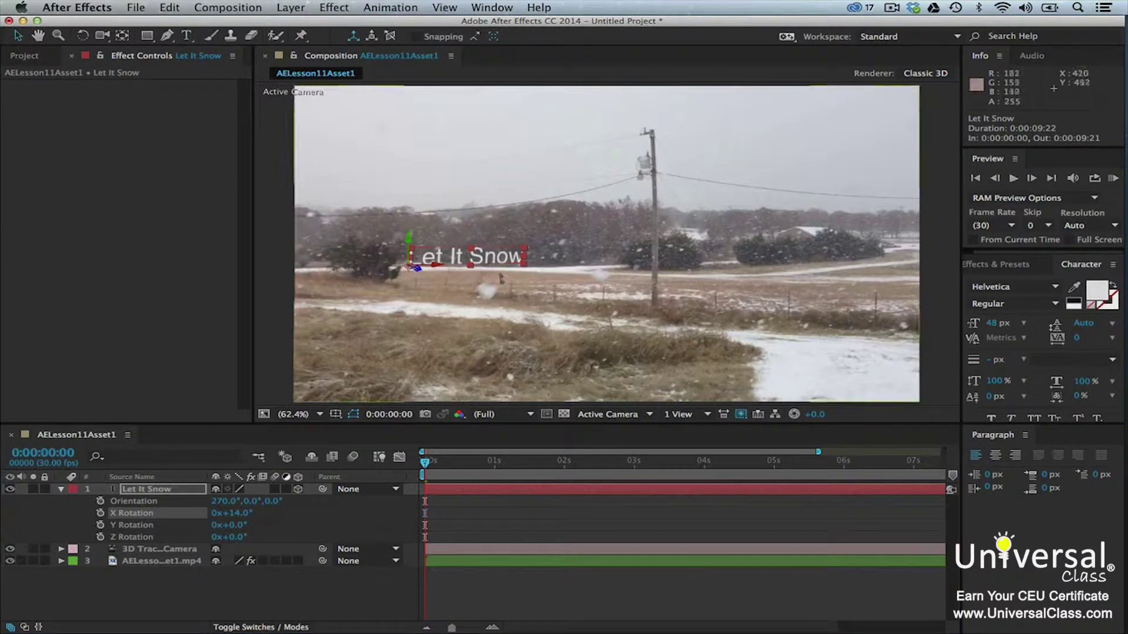
left_click_drag(496, 258, 504, 263)
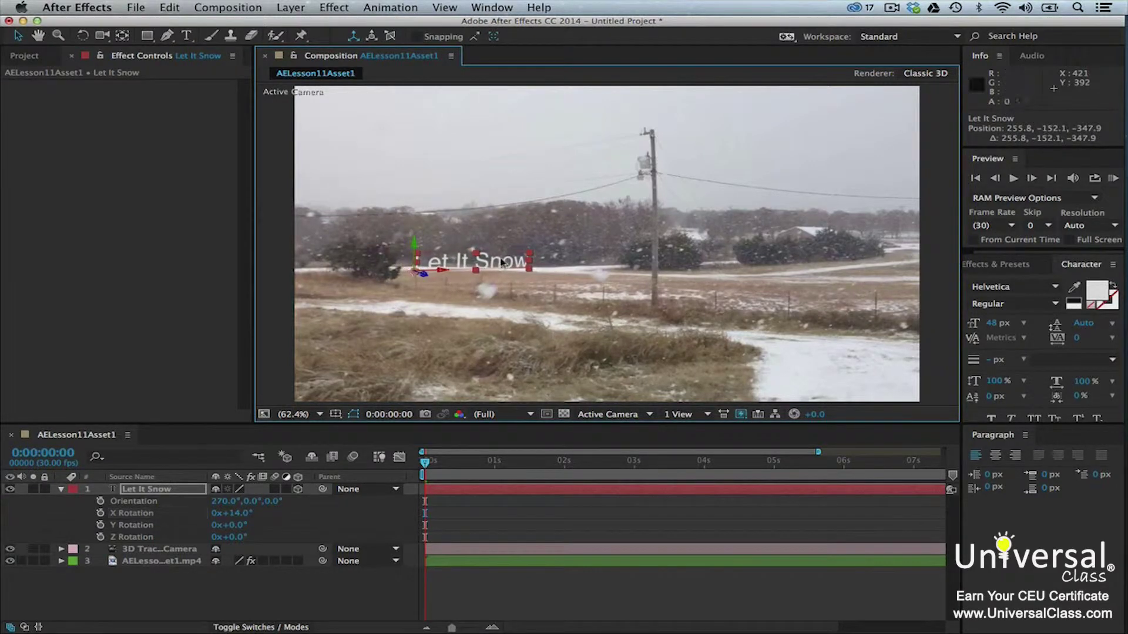
left_click(240, 537)
left_click_drag(239, 537, 242, 537)
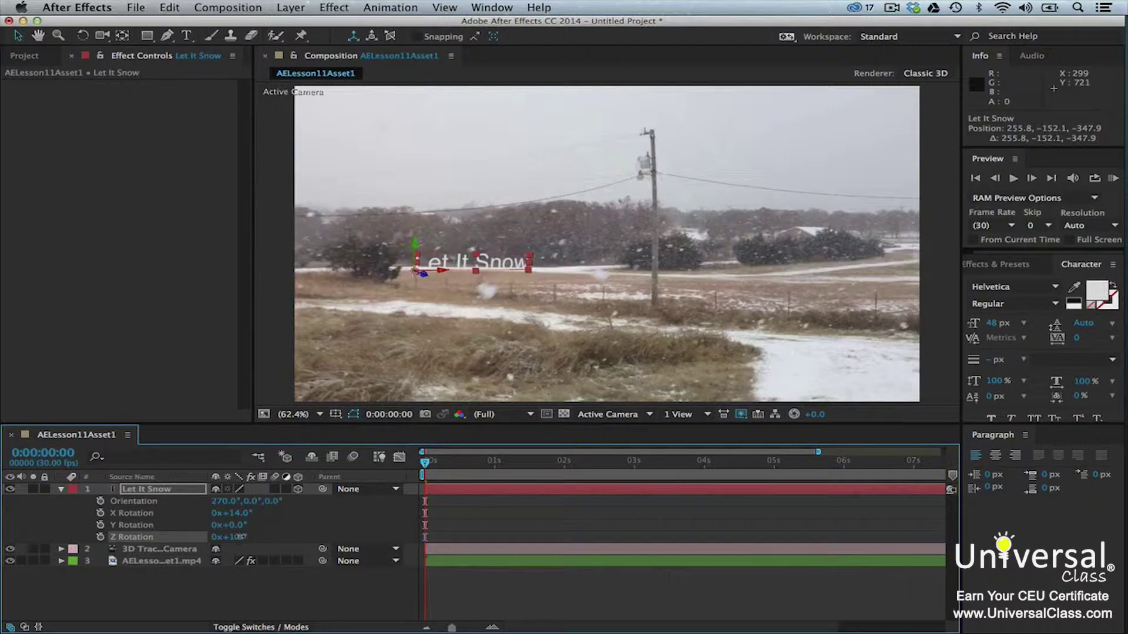
left_click(263, 584)
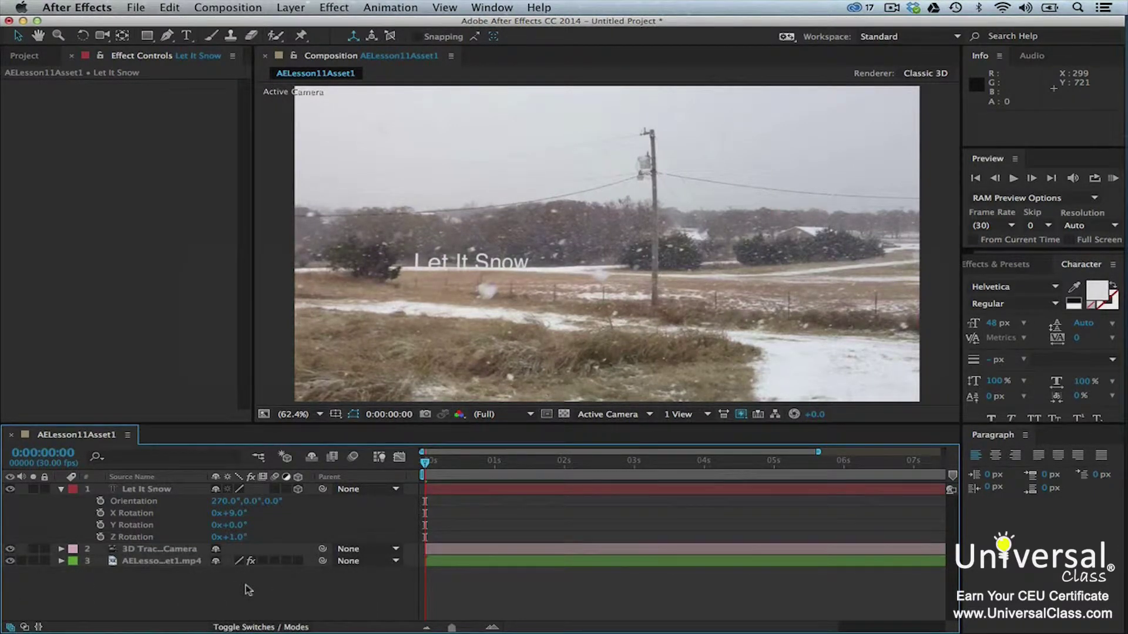
Step: From a track point on the footage's 3D Camera Tracker, create a shadow catcher and light
left_click(181, 561)
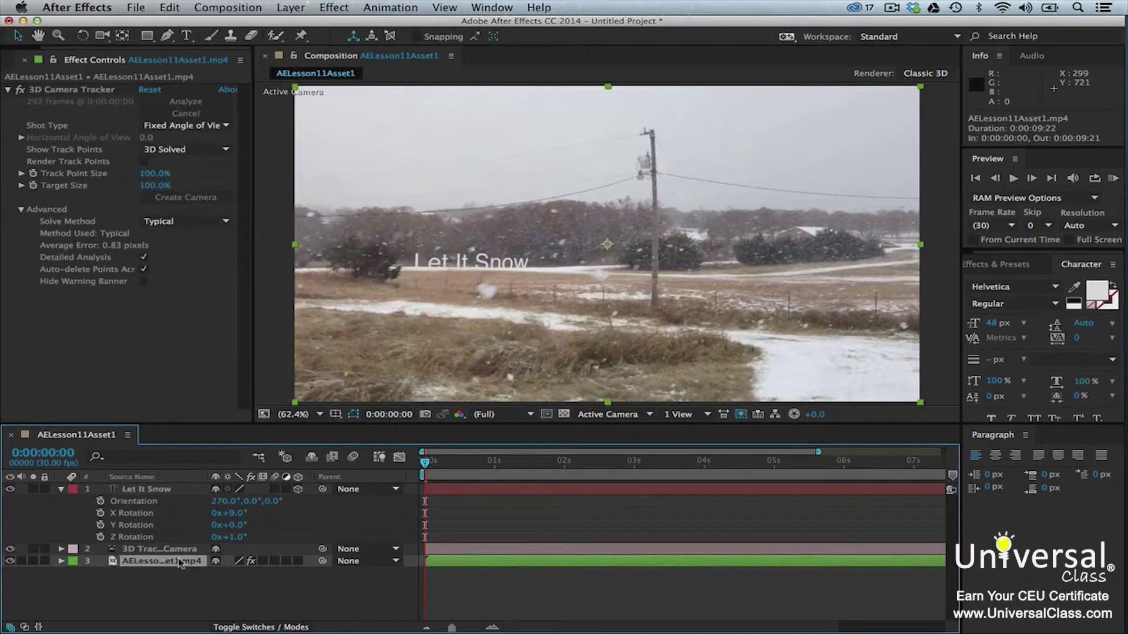
left_click(65, 92)
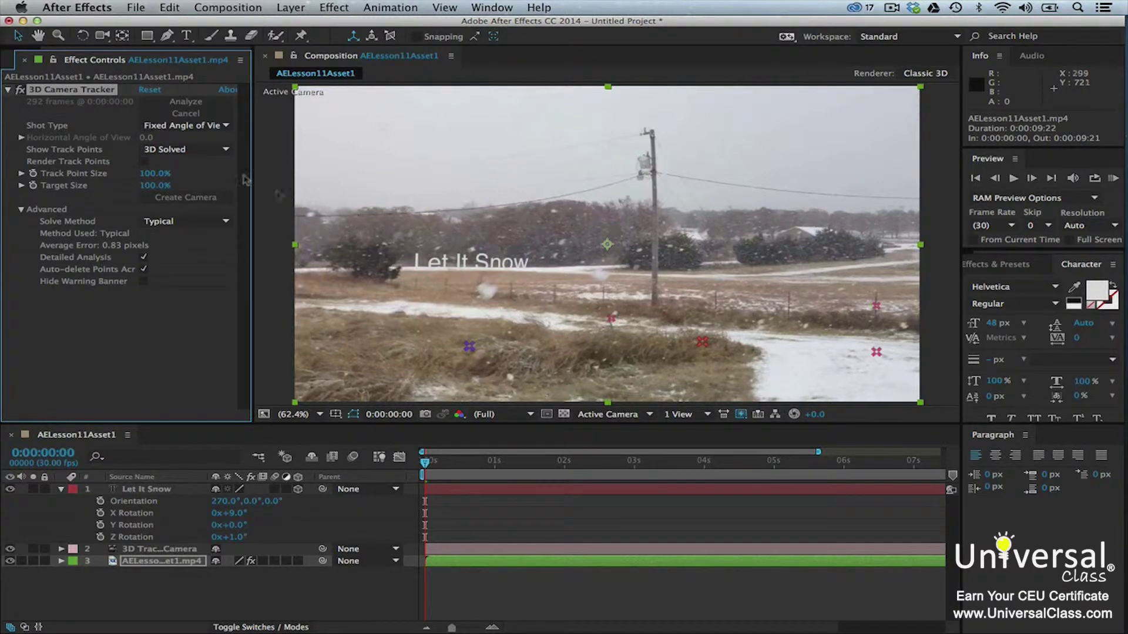
right_click(415, 268)
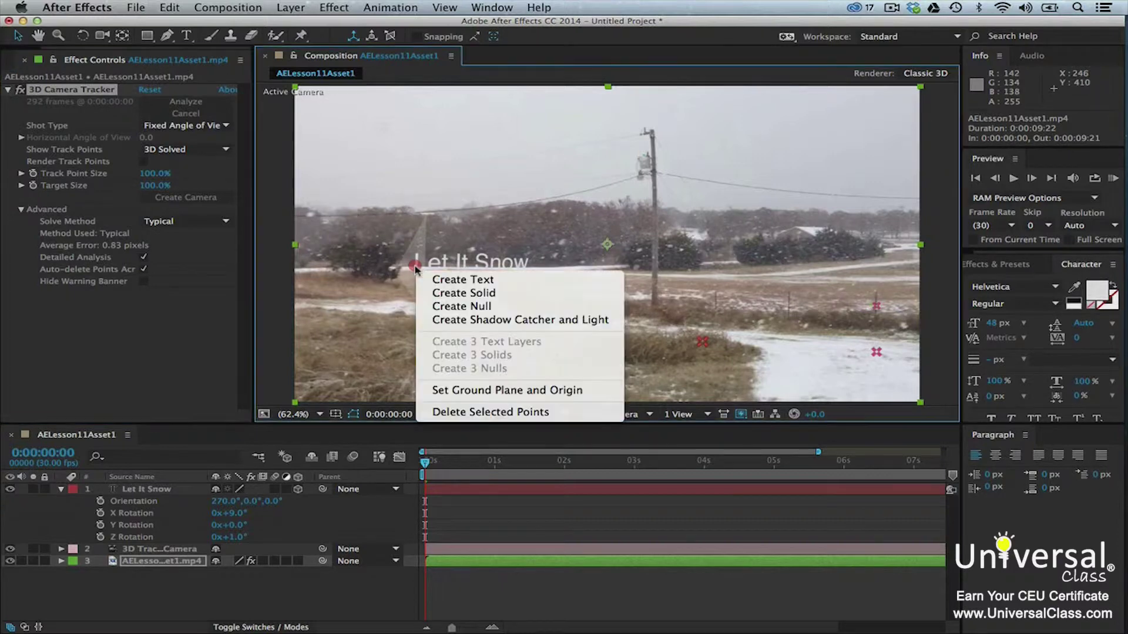
left_click(462, 321)
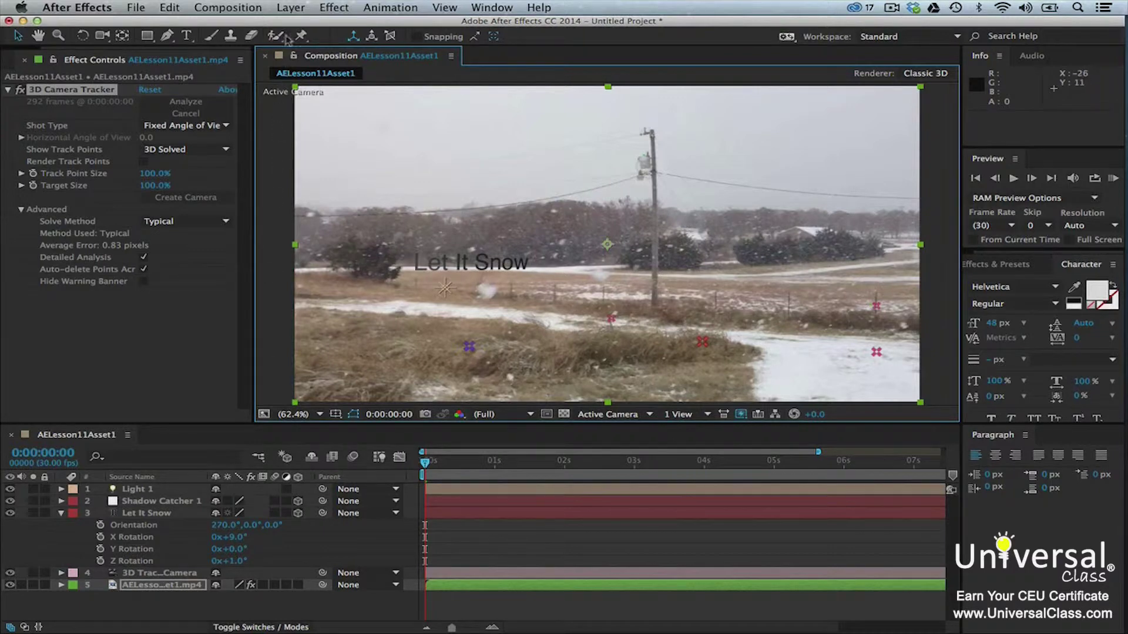
Step: Add an ambient light coloured F1EDDE at 80% intensity
left_click(290, 7)
mouse_move(329, 25)
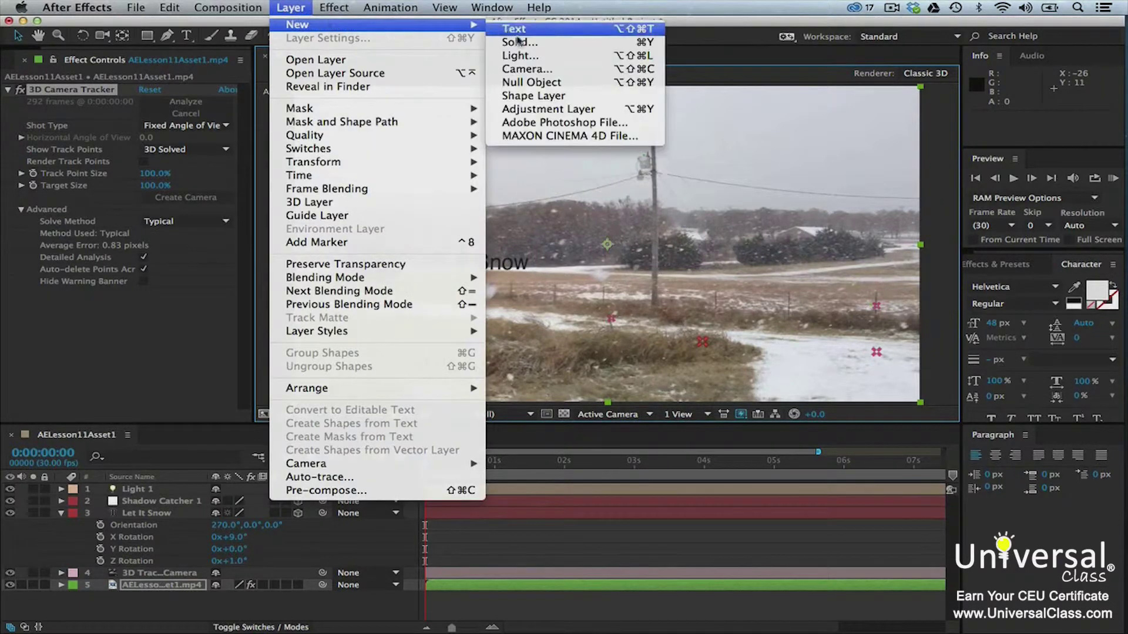
left_click(520, 56)
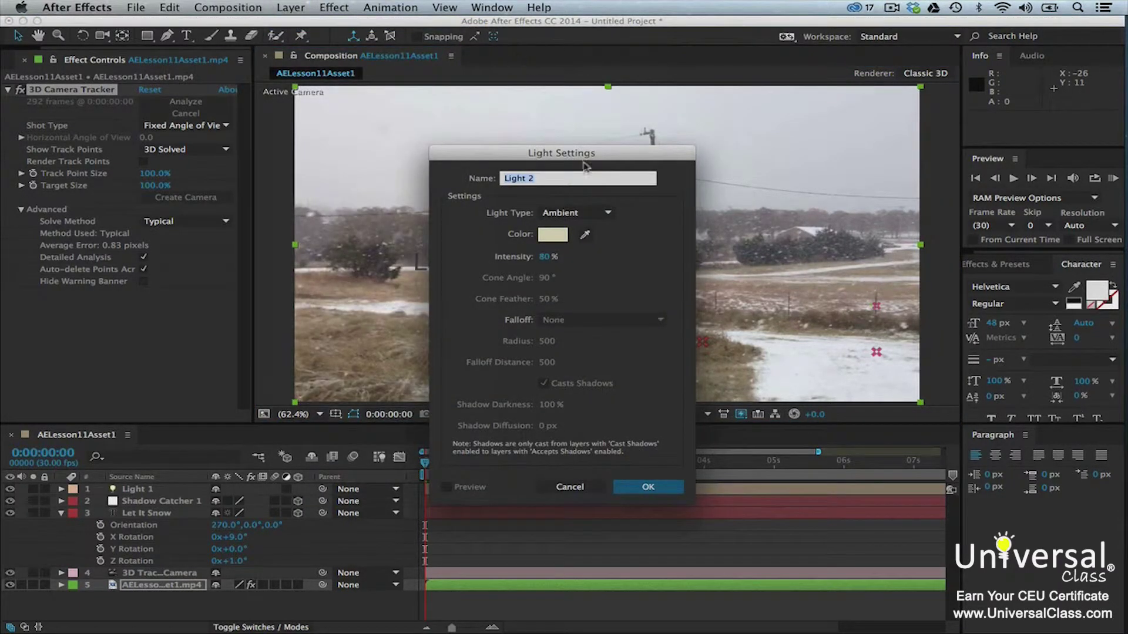
left_click(607, 217)
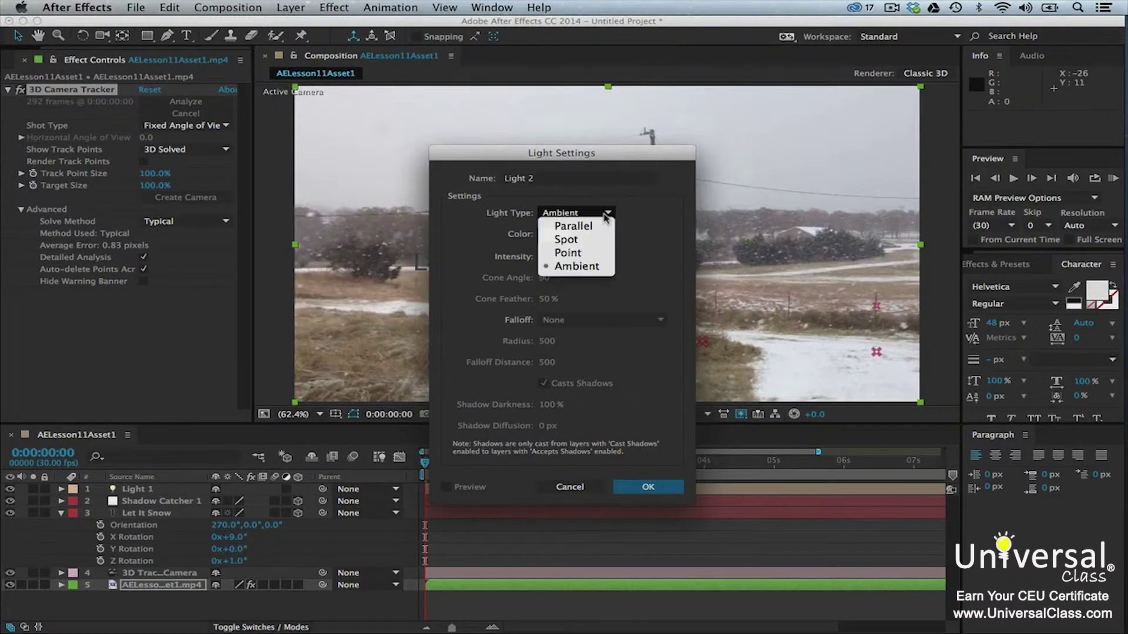
left_click(606, 266)
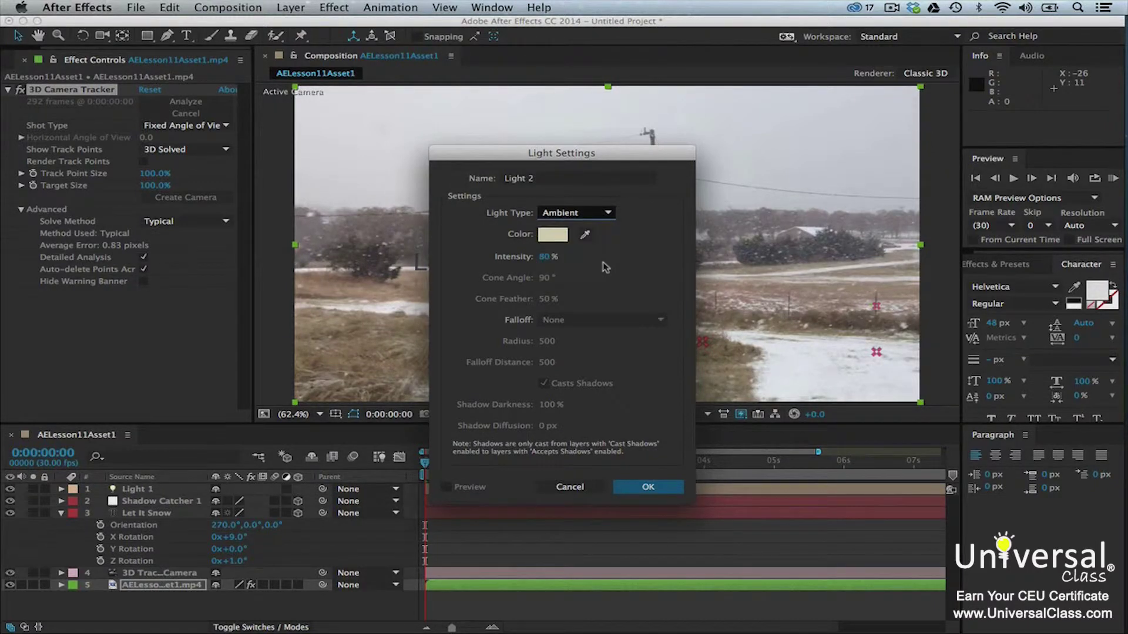
left_click(553, 235)
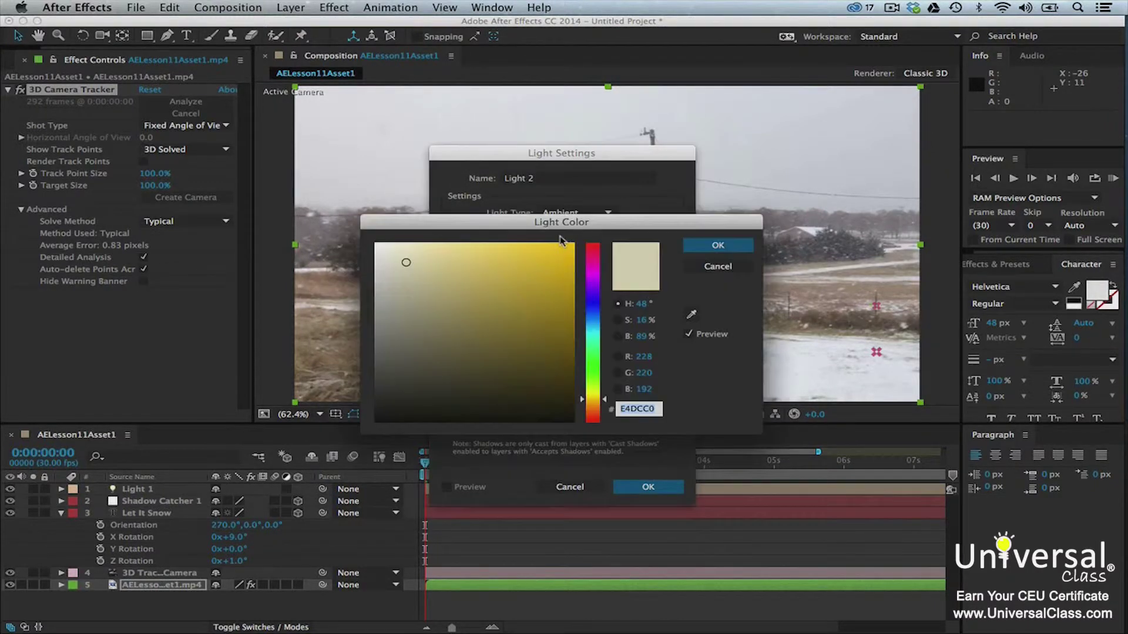
left_click(390, 252)
left_click(705, 246)
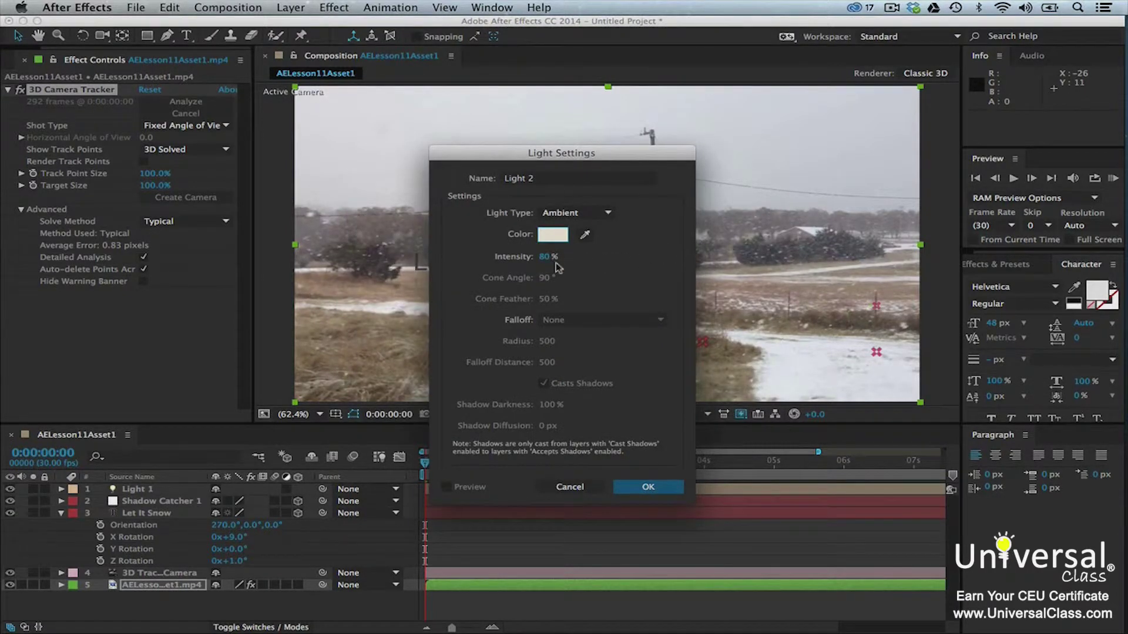
left_click(648, 487)
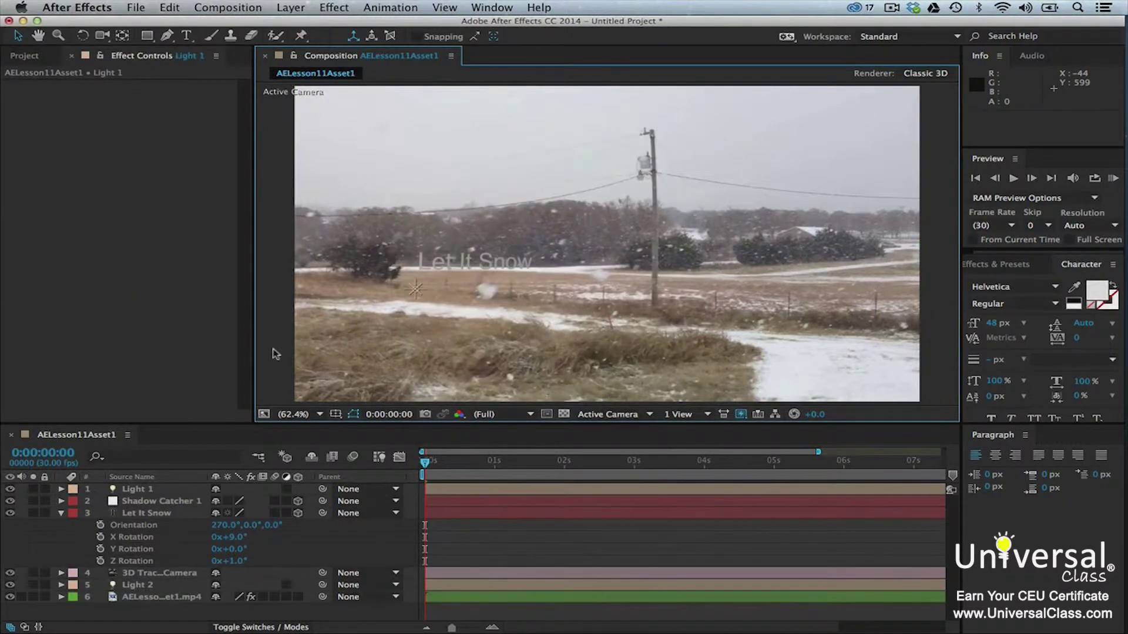
Step: Turn on Enable Depth of Field in the 3D Tracker Camera's Camera Settings
left_click(234, 587)
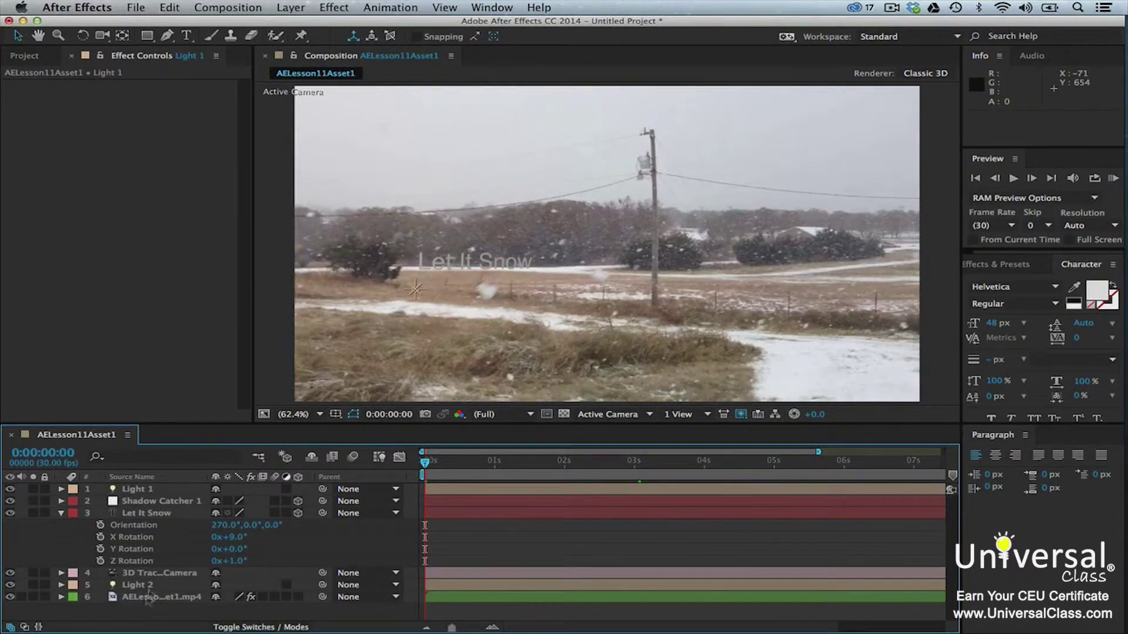
left_click(154, 575)
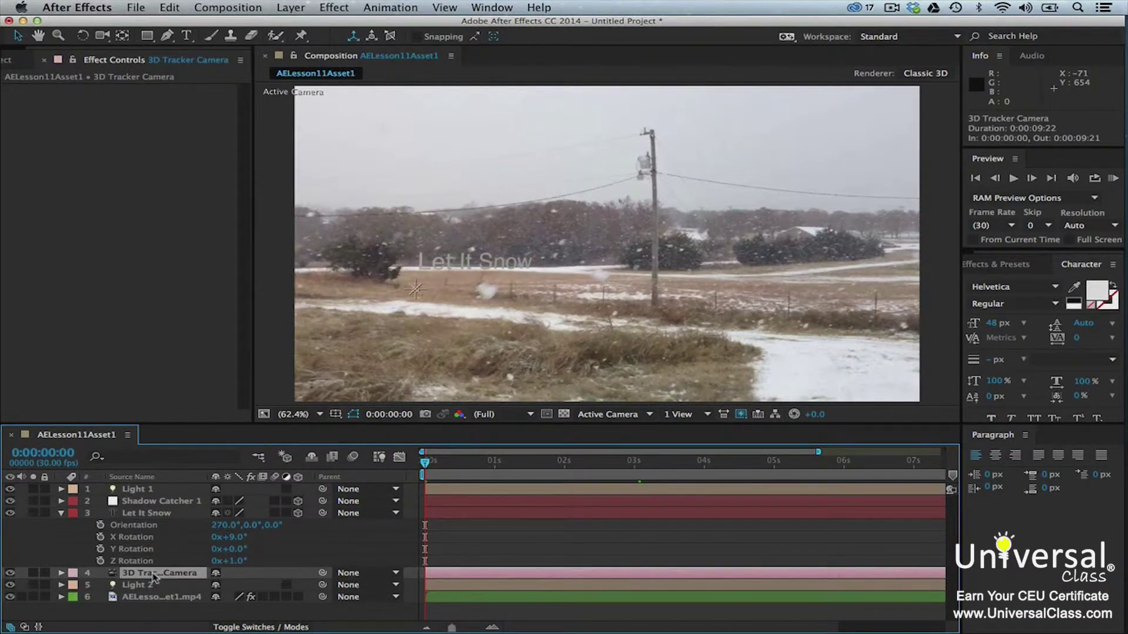
left_click(294, 8)
left_click(316, 37)
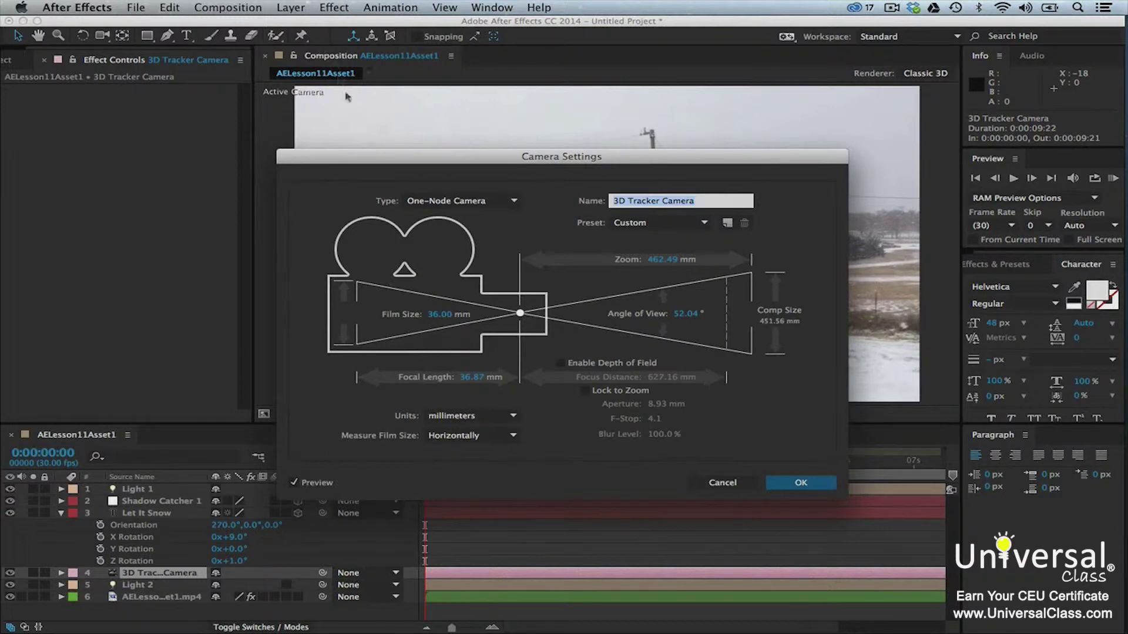
left_click(561, 364)
left_click(561, 364)
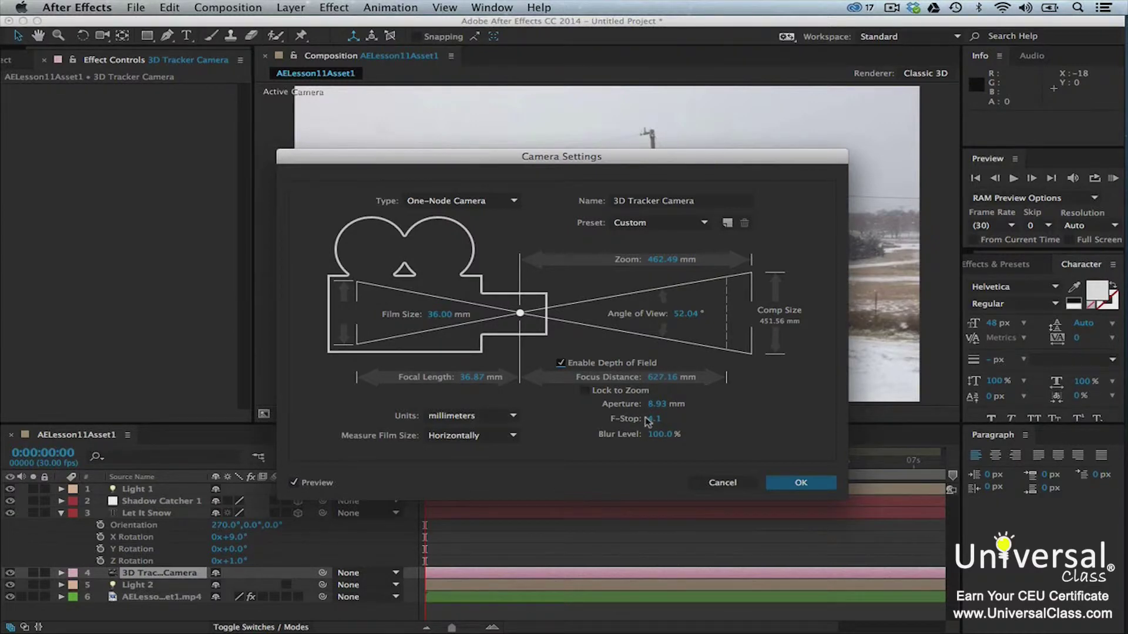
left_click(781, 480)
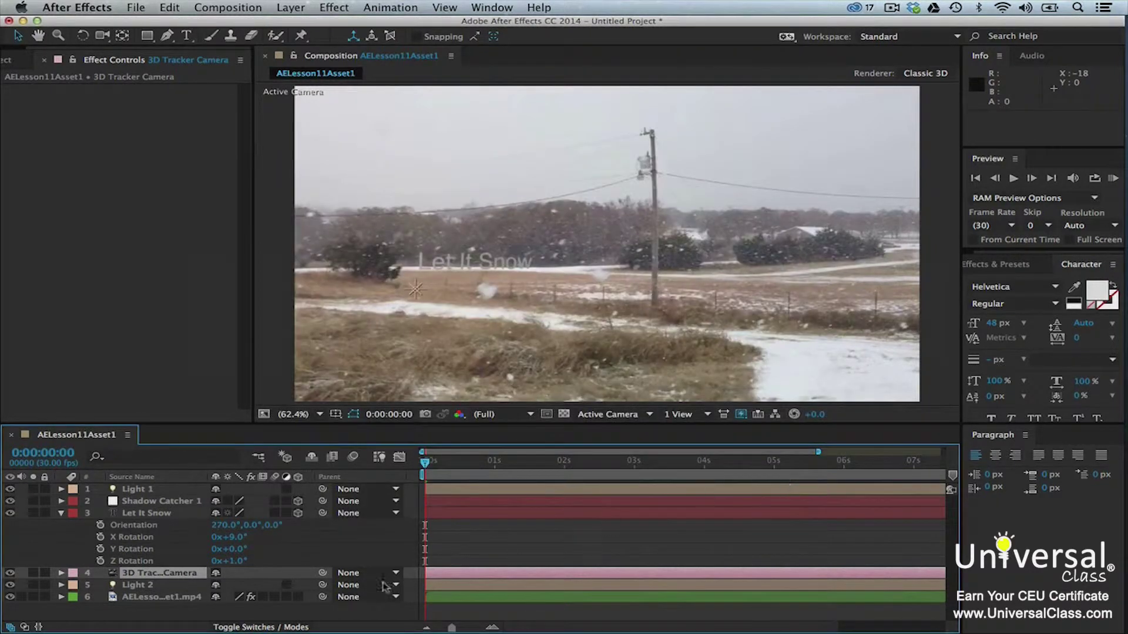
Step: Select all layers and switch on motion blur for the composition and every layer
left_click(176, 598)
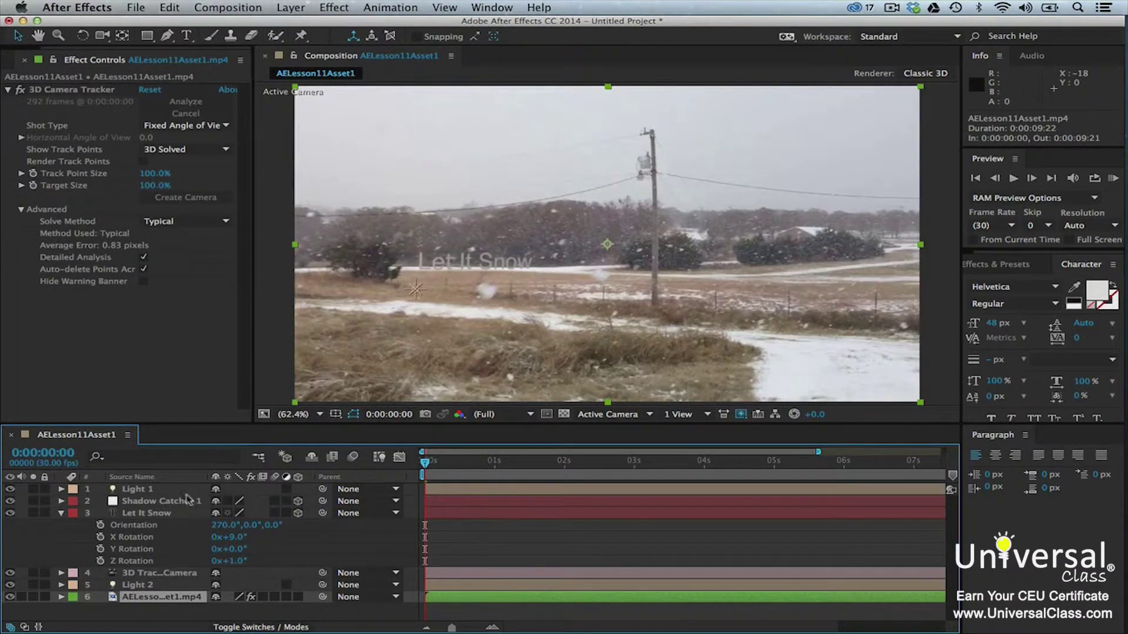
key("super+a")
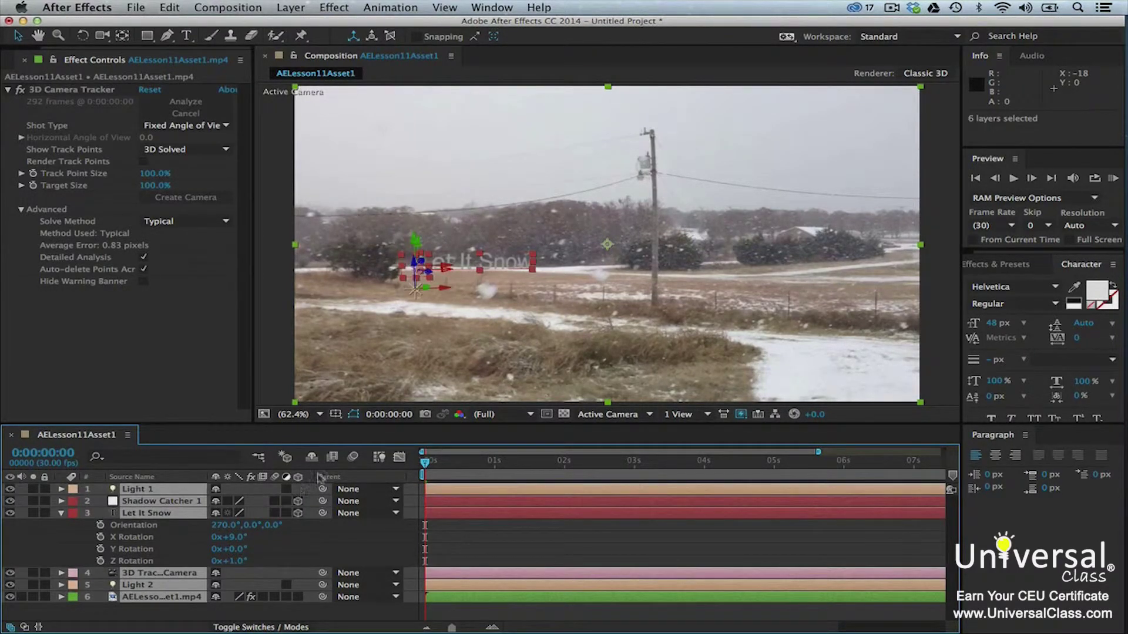
left_click(352, 458)
left_click(275, 502)
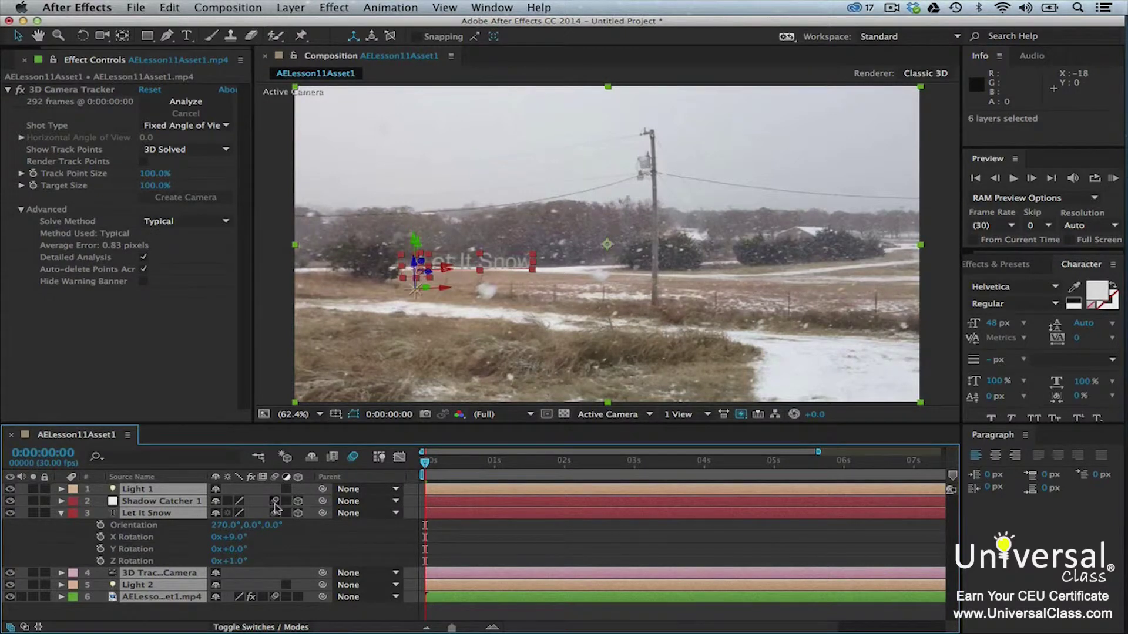
left_click(277, 373)
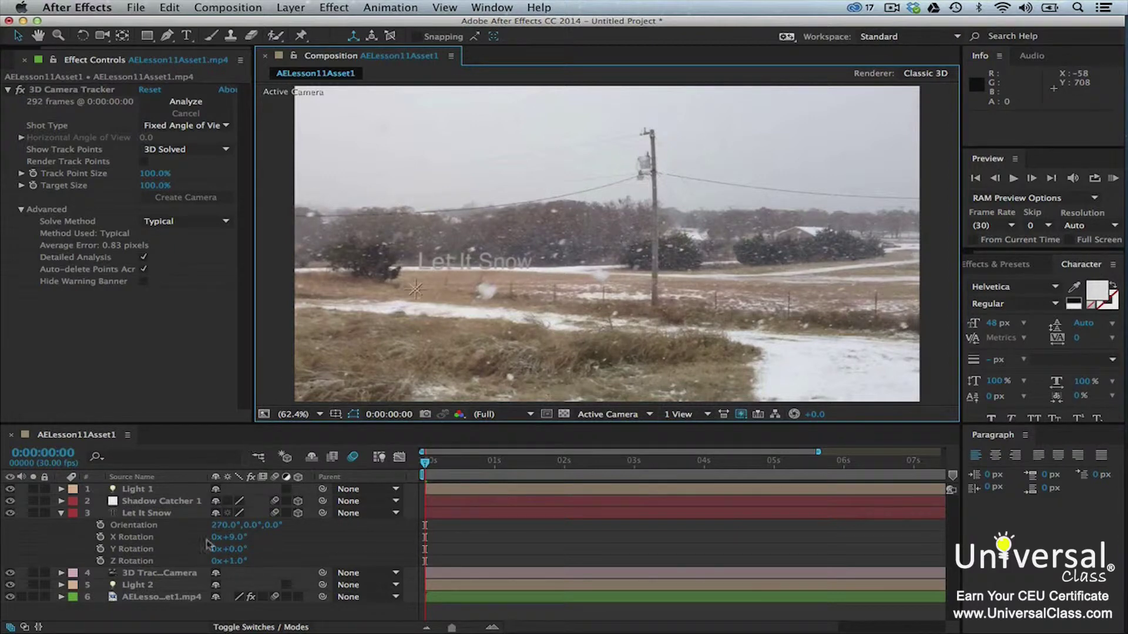
left_click(183, 596)
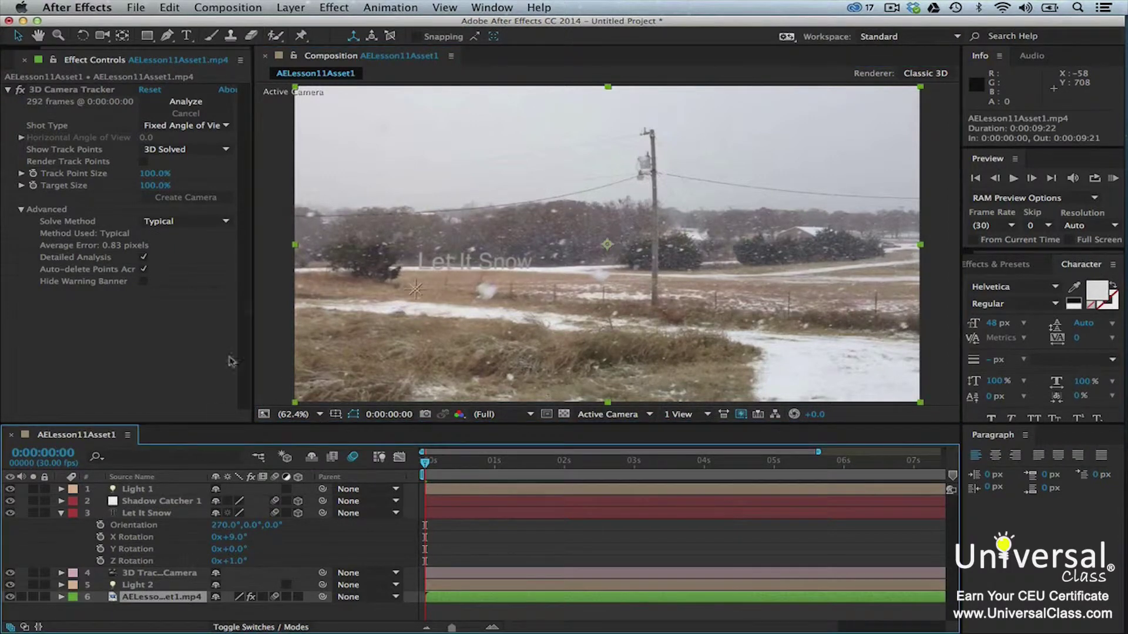
Step: Apply Warp Stabilizer VFX to the footage and RAM-preview the stabilized result
left_click(382, 7)
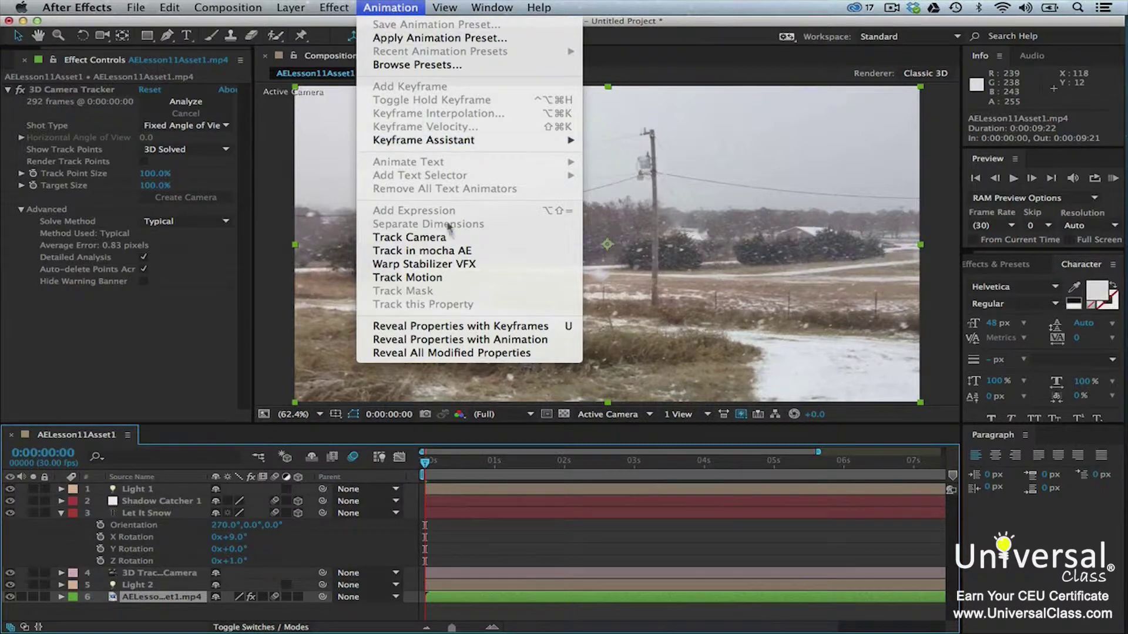
left_click(451, 265)
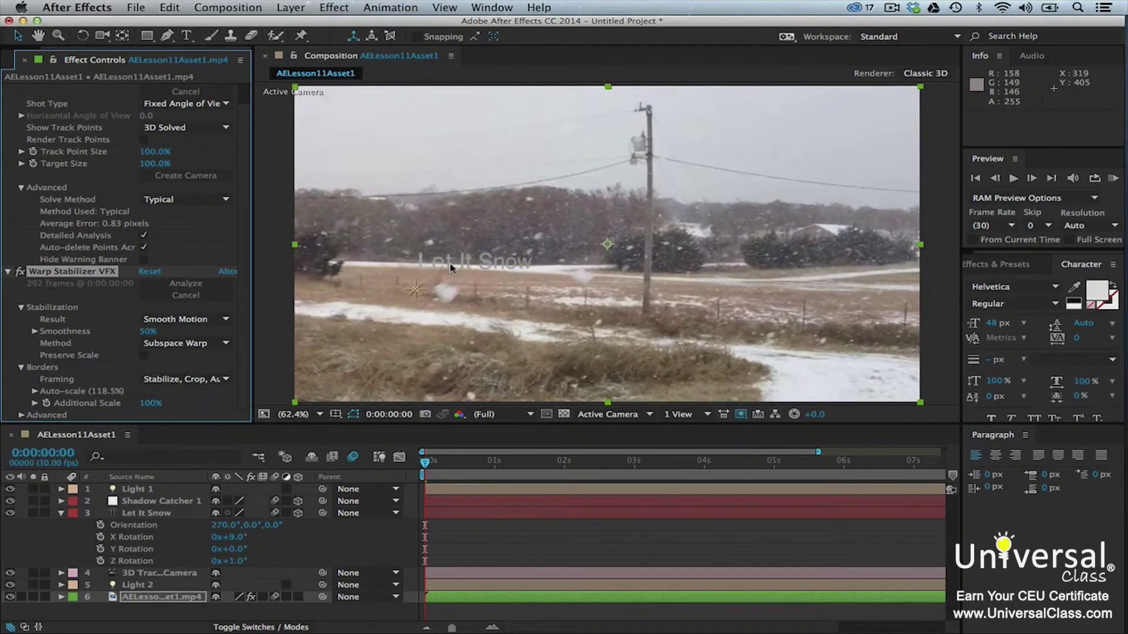
left_click(1112, 179)
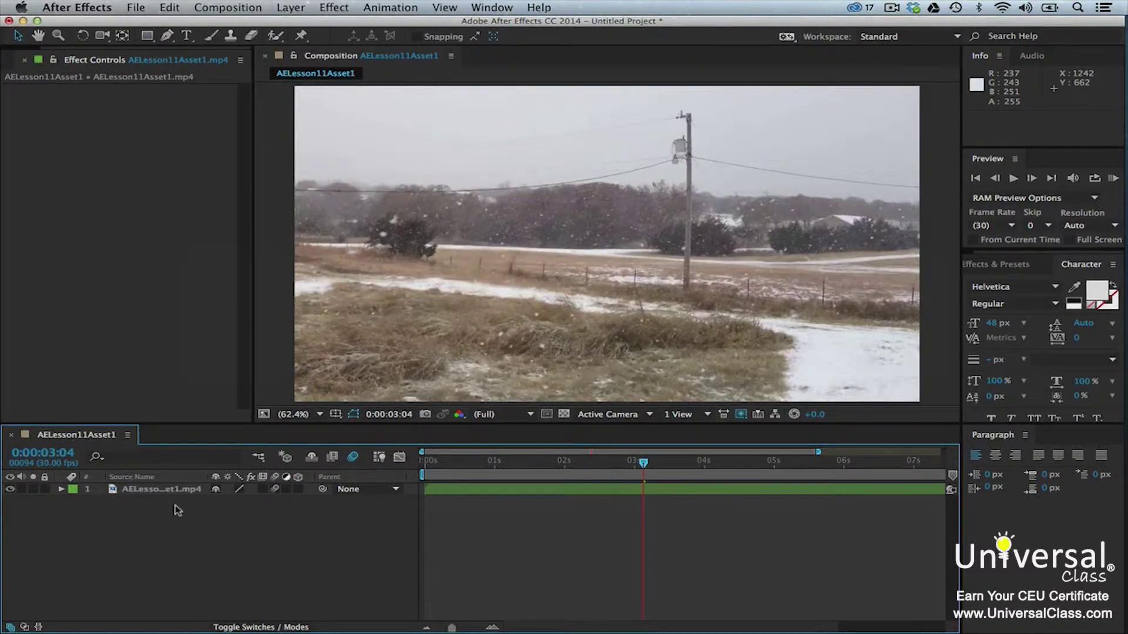
Step: Apply Track Motion to the footage and drag Track Point 1 onto the dark bush at left
left_click(176, 493)
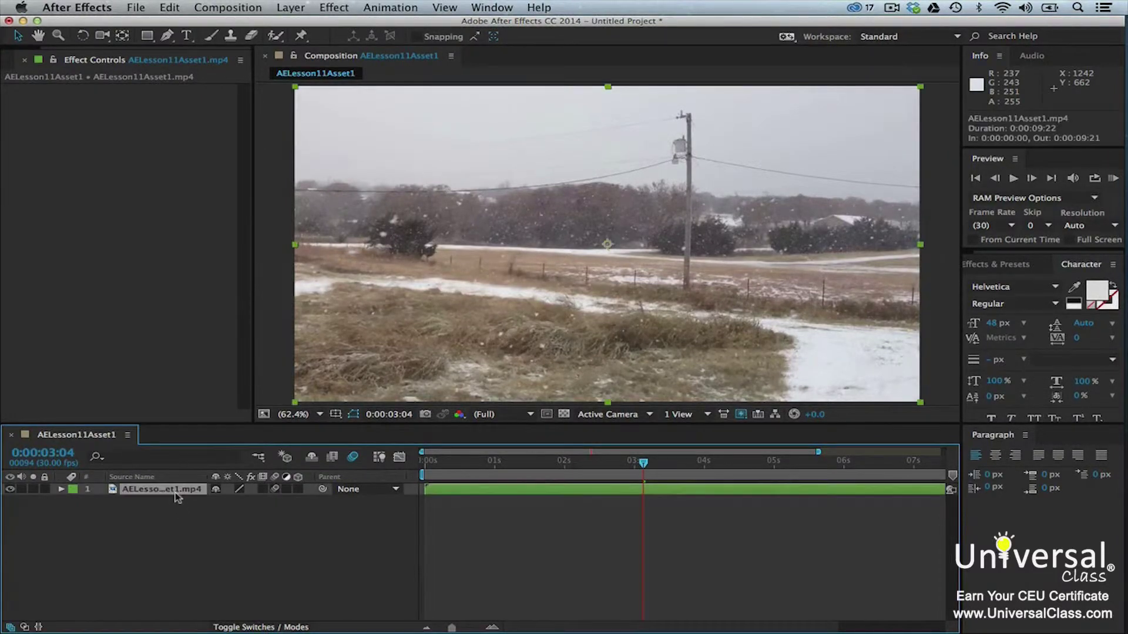
left_click(391, 8)
left_click(451, 277)
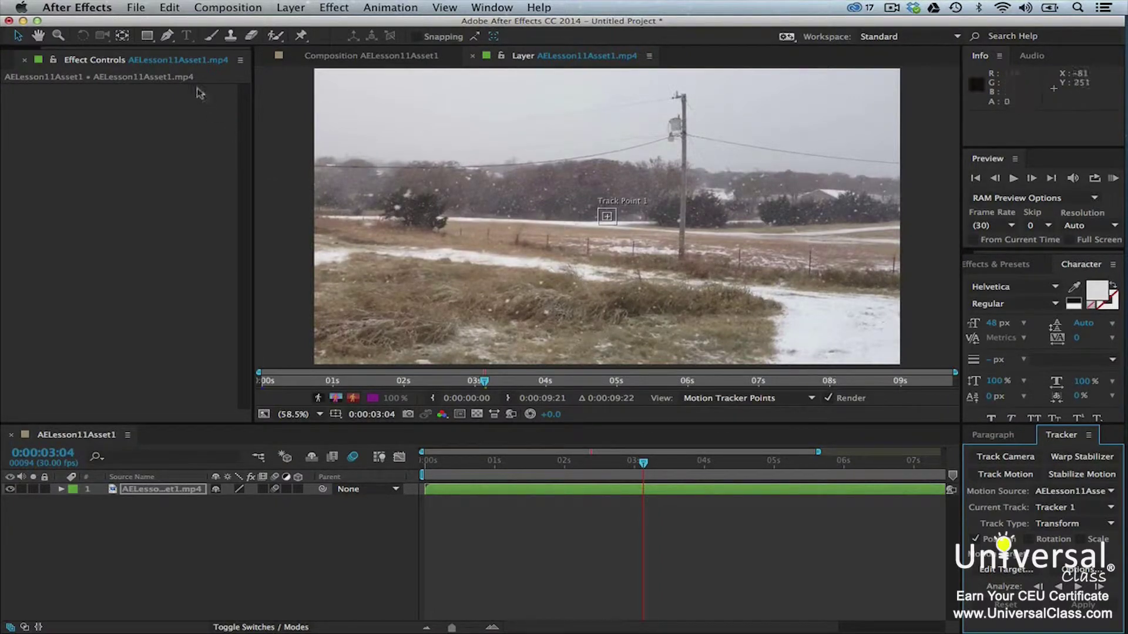
left_click(18, 39)
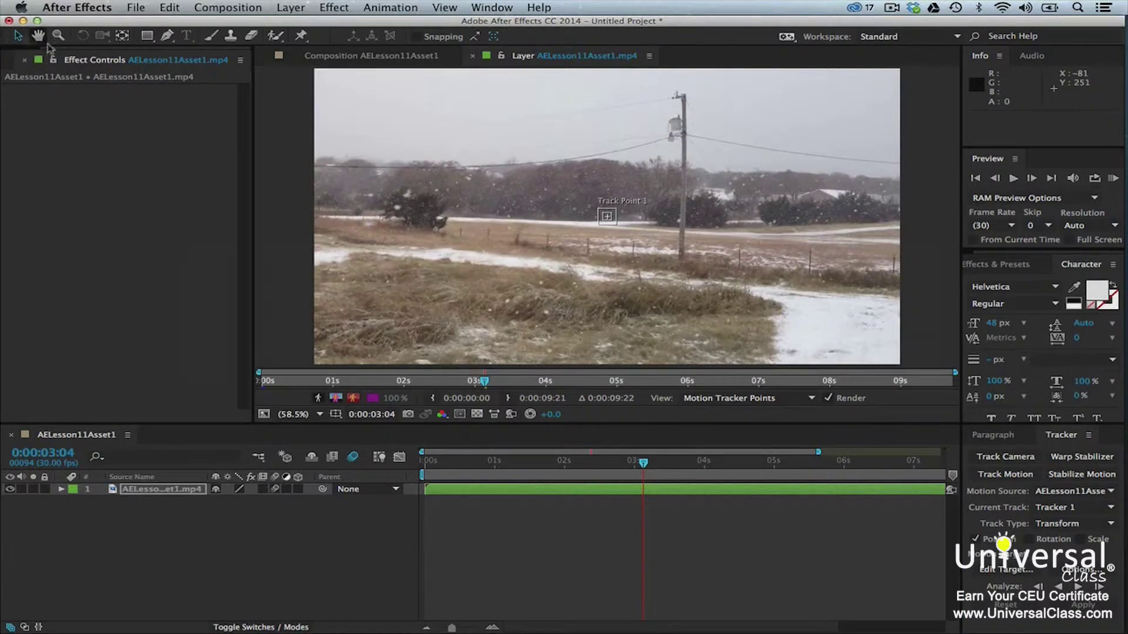
left_click_drag(605, 215, 436, 225)
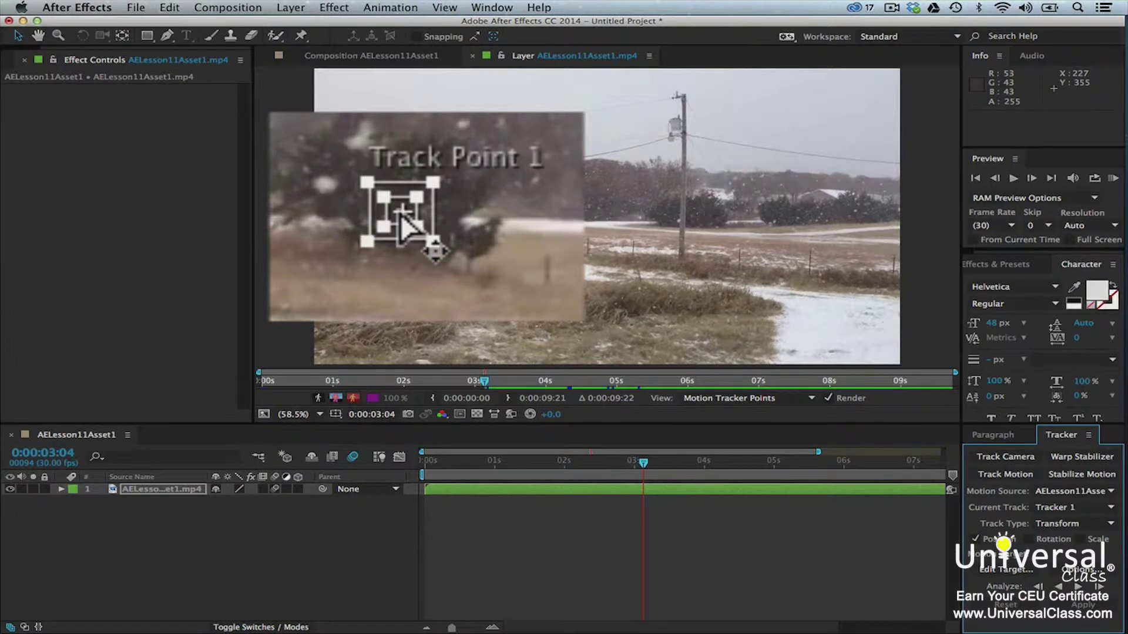
left_click_drag(400, 213, 418, 215)
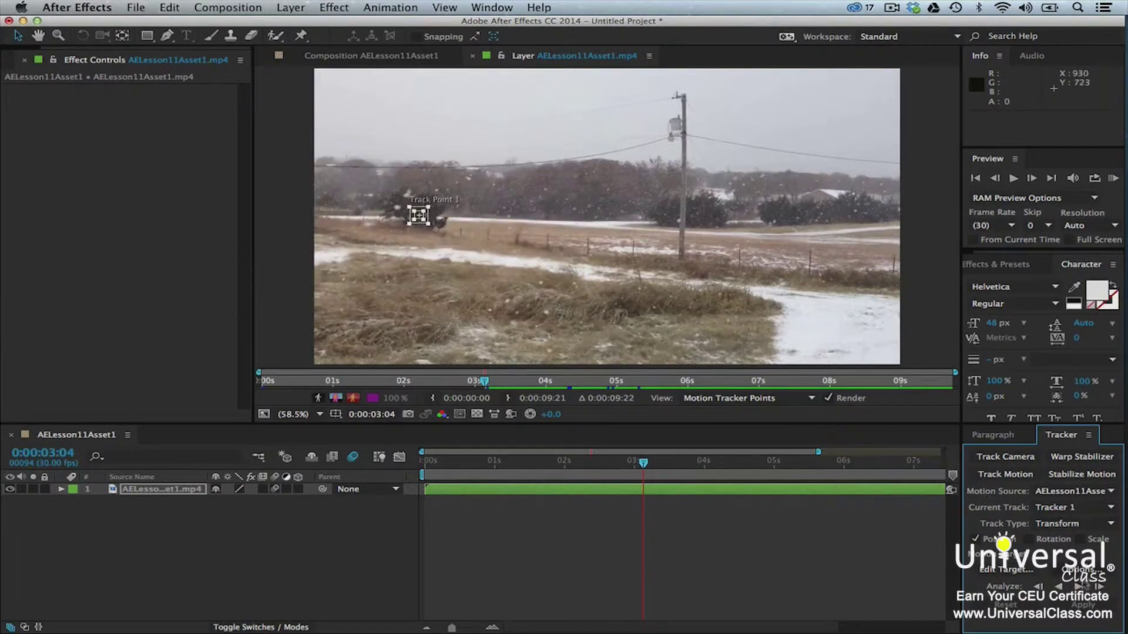
Step: Analyze Track Point 1 forward along the bush, then reselect the footage and review the Track Type options
left_click(1079, 586)
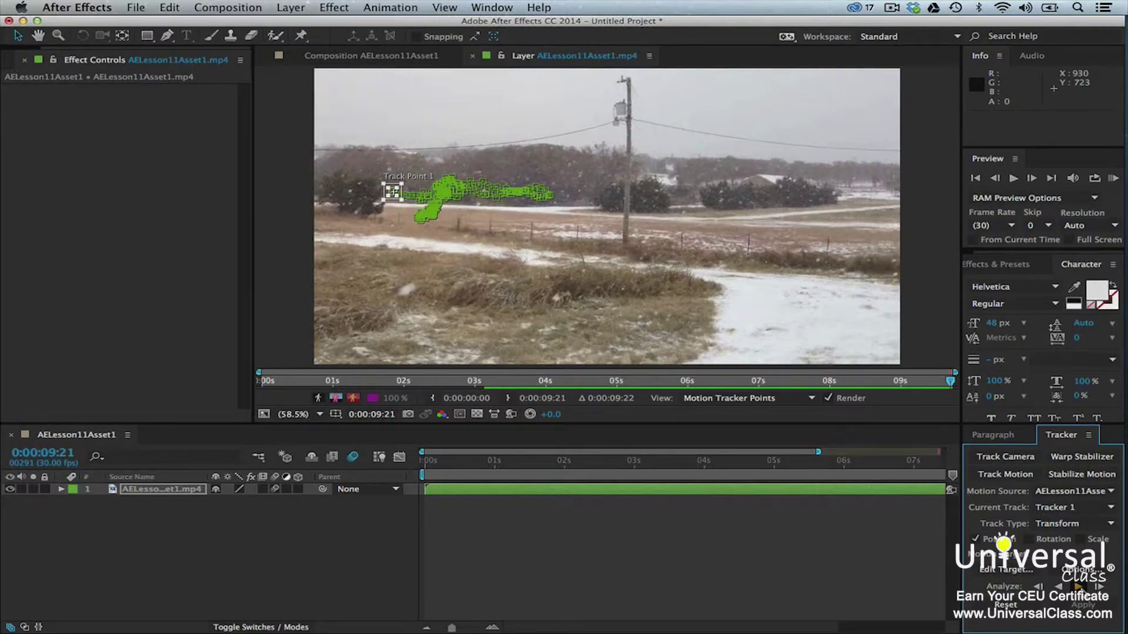
key("super+z")
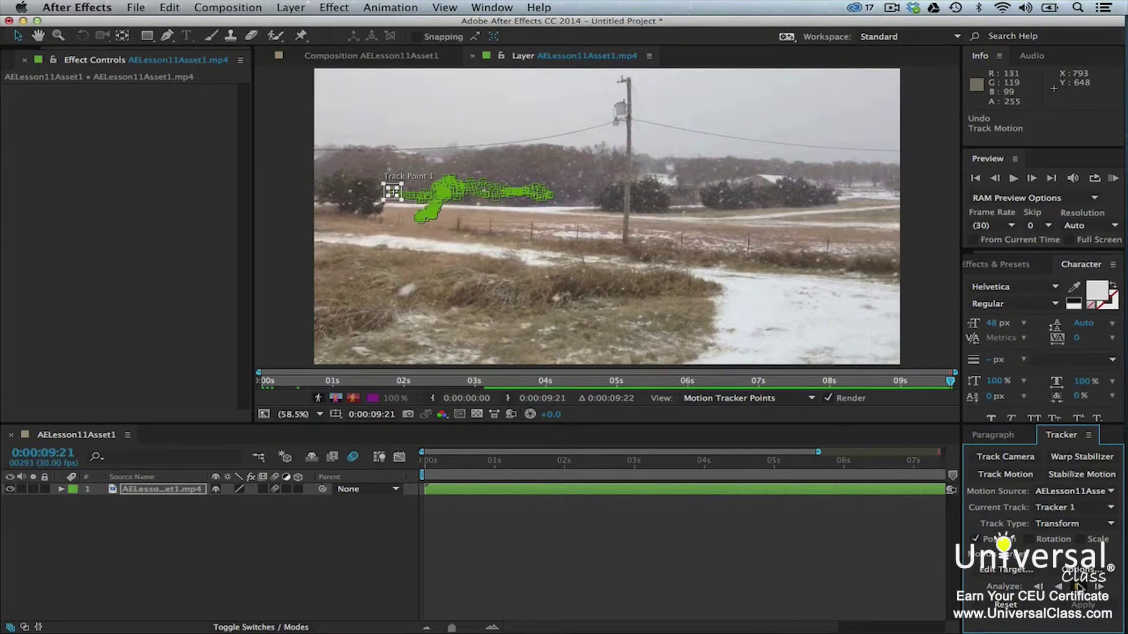
left_click(181, 491)
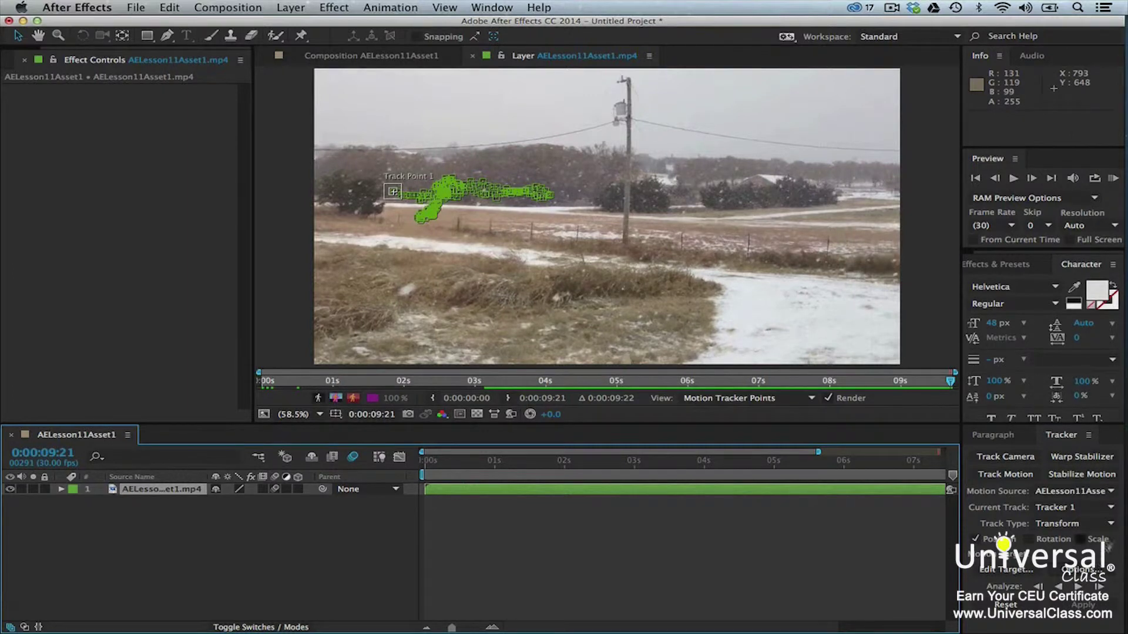
left_click(1110, 524)
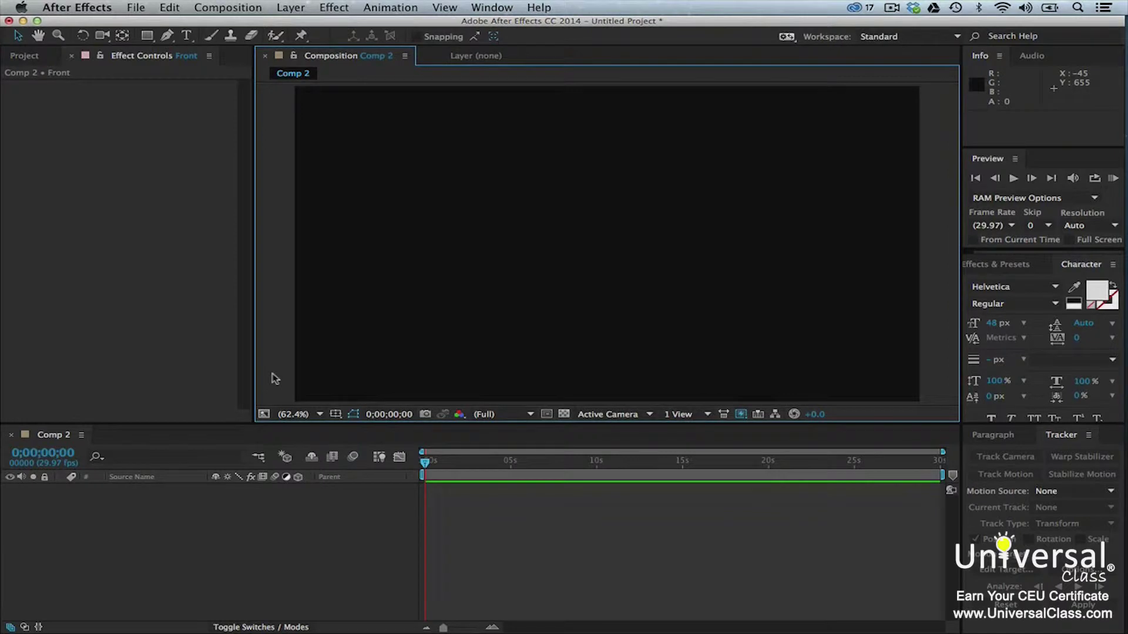
Step: Add a new black solid layer to Comp 2
left_click(304, 8)
mouse_move(339, 34)
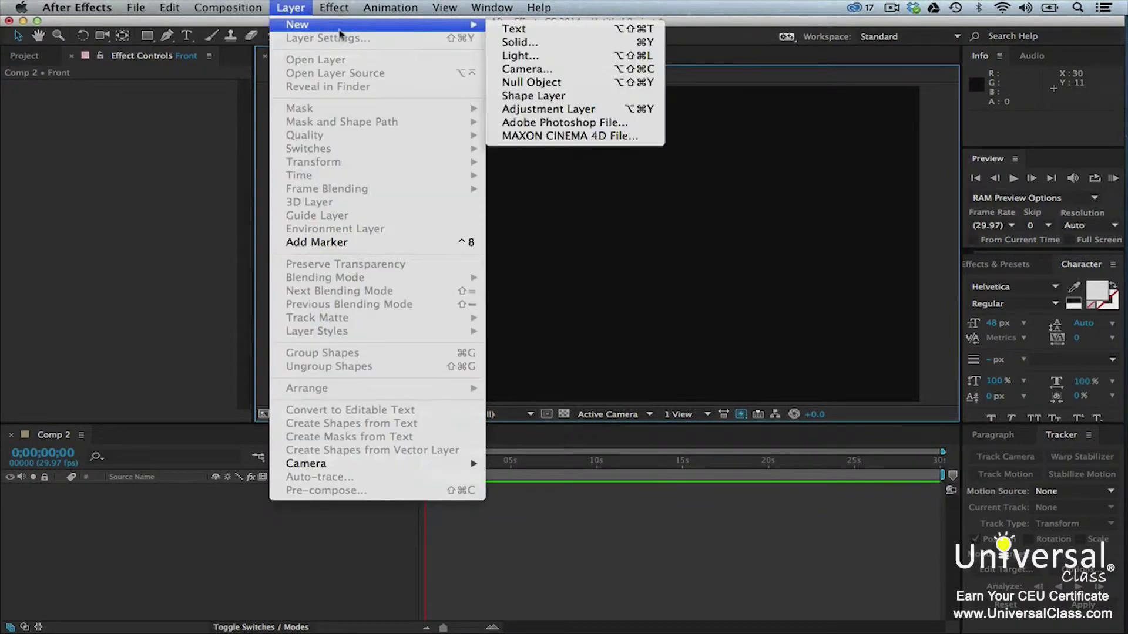
left_click(519, 42)
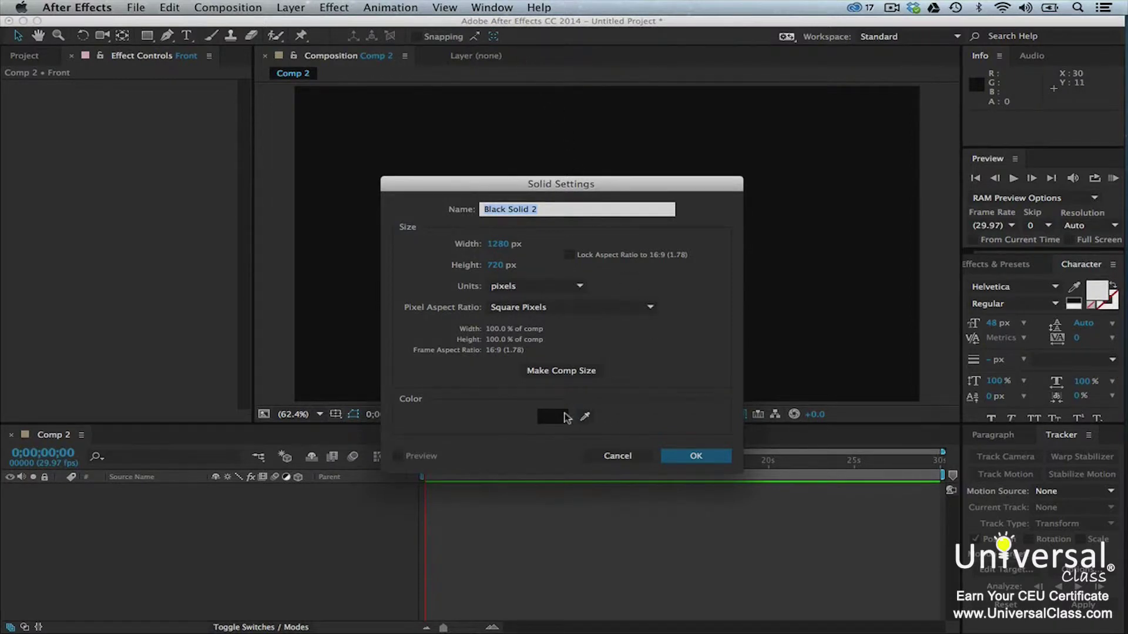
left_click(678, 457)
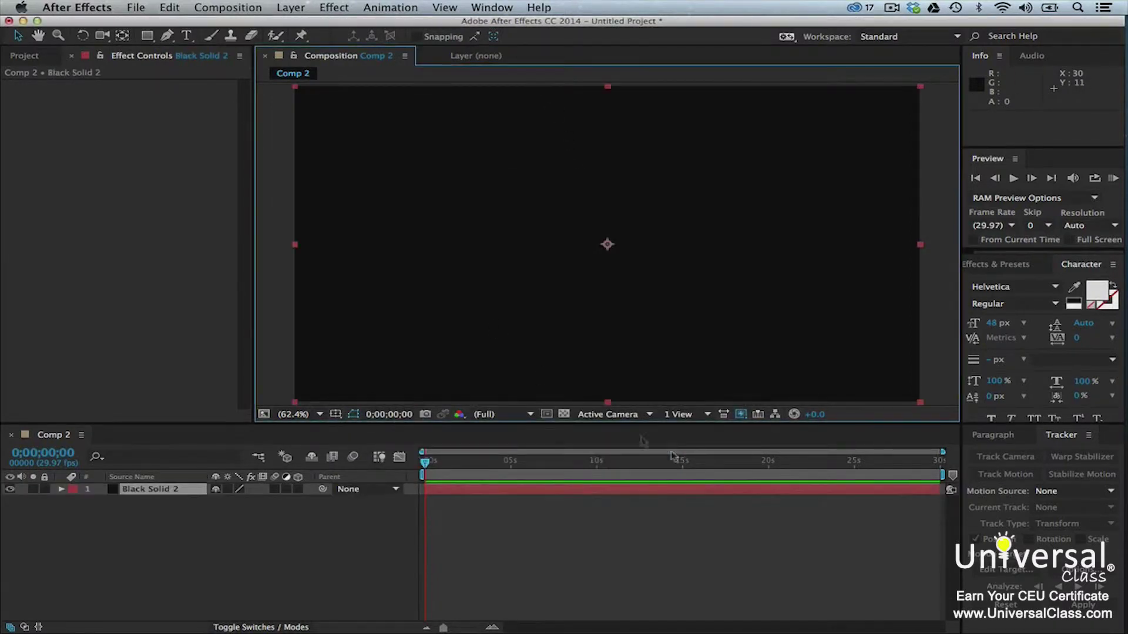
Step: Apply Simulation > CC Particle Systems II to the solid to create a yellow particle burst
left_click(333, 12)
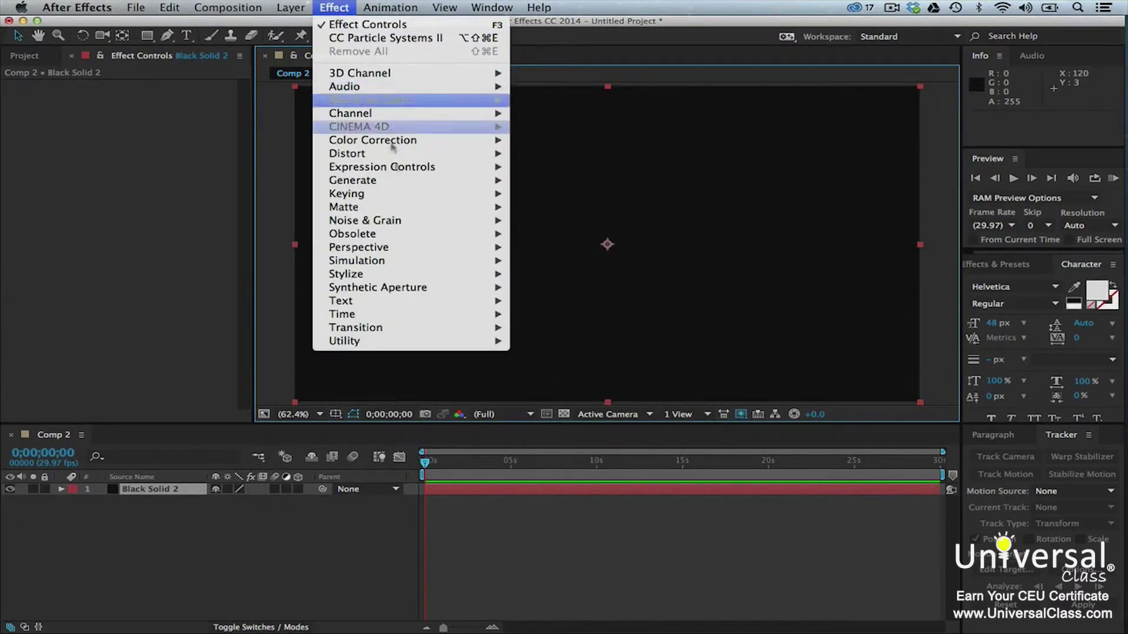
mouse_move(409, 260)
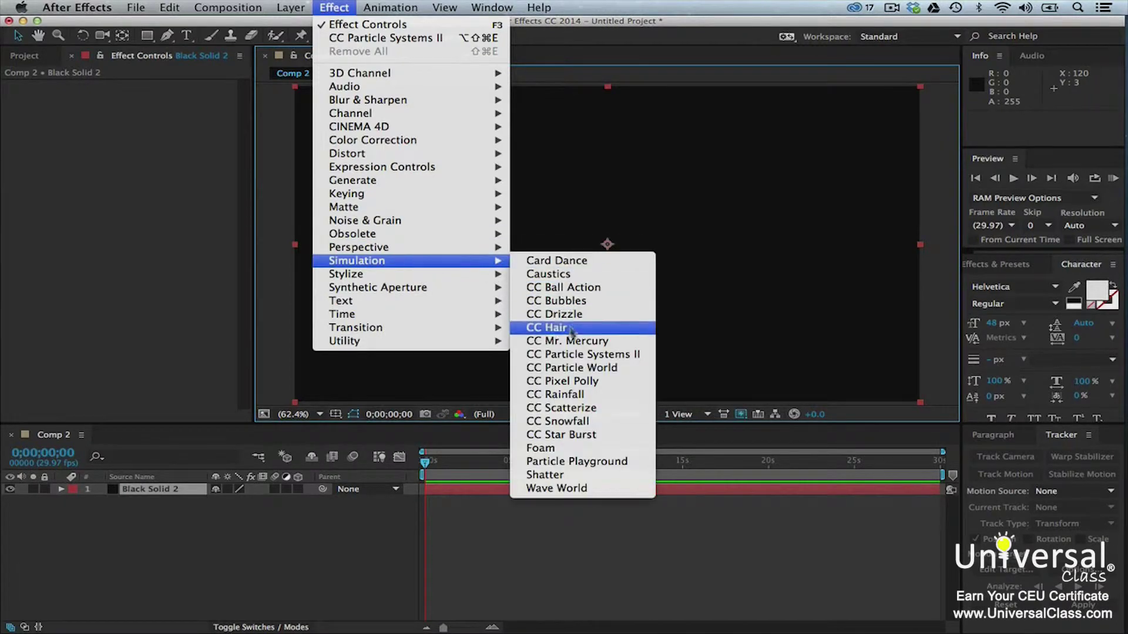
left_click(578, 356)
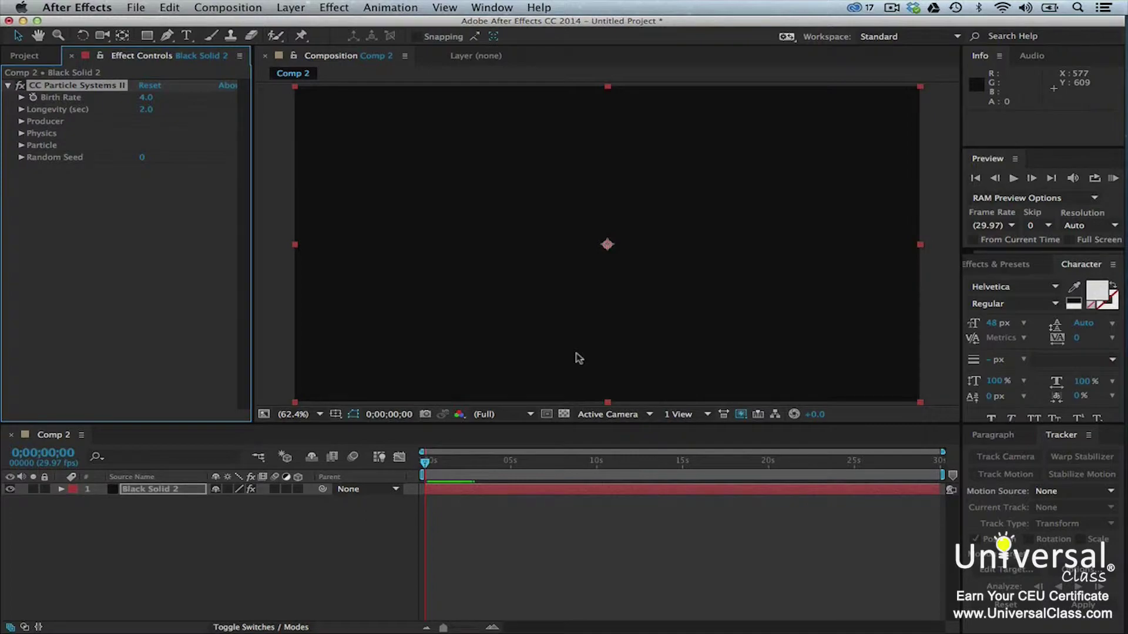
left_click(392, 534)
Step: Preview the particle burst, then lower the Physics Gravity to 0.7
key("space")
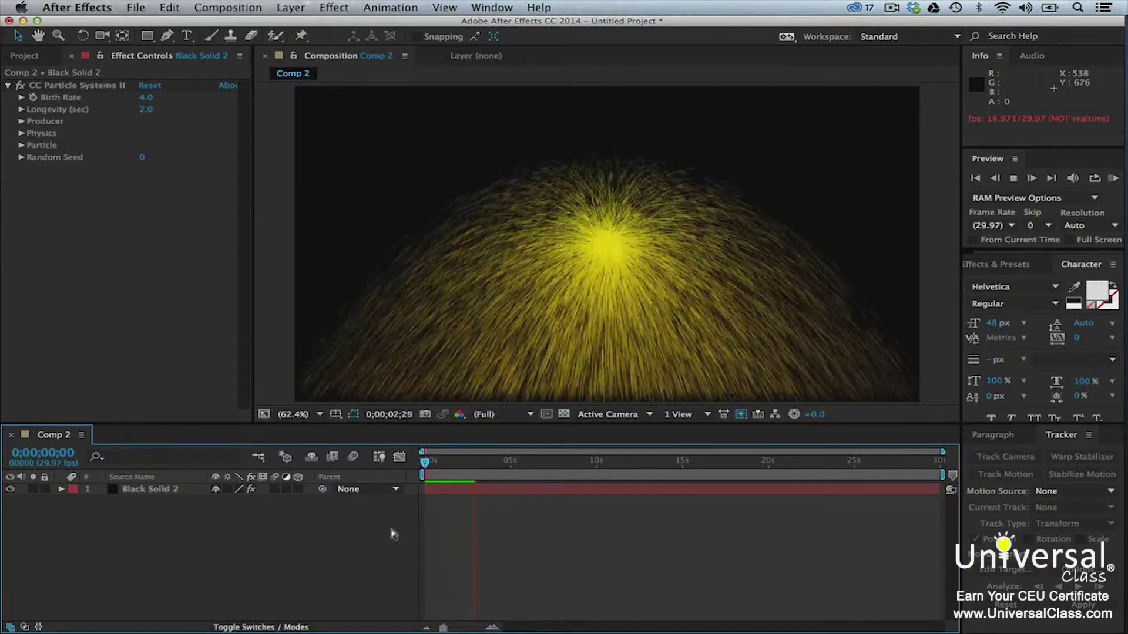
key("space")
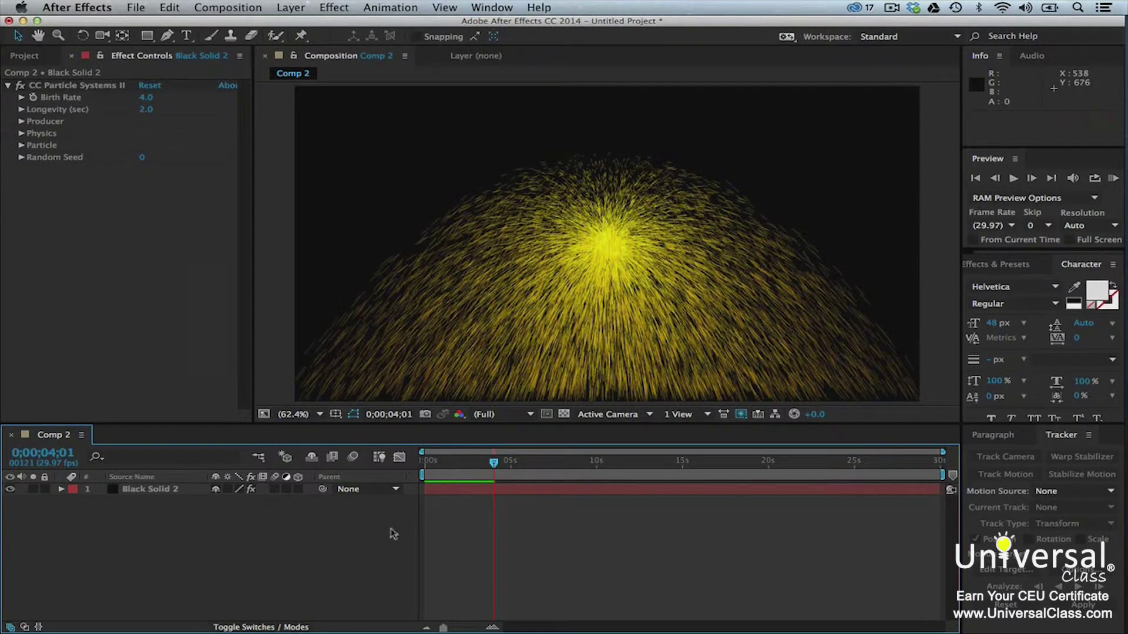
left_click(108, 85)
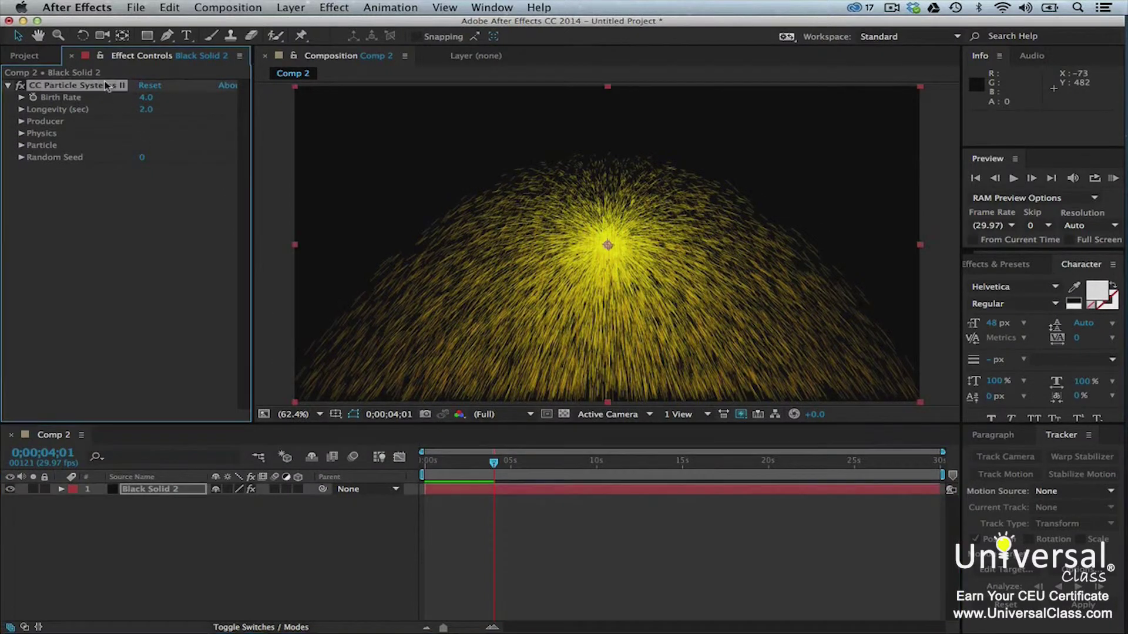
left_click(21, 134)
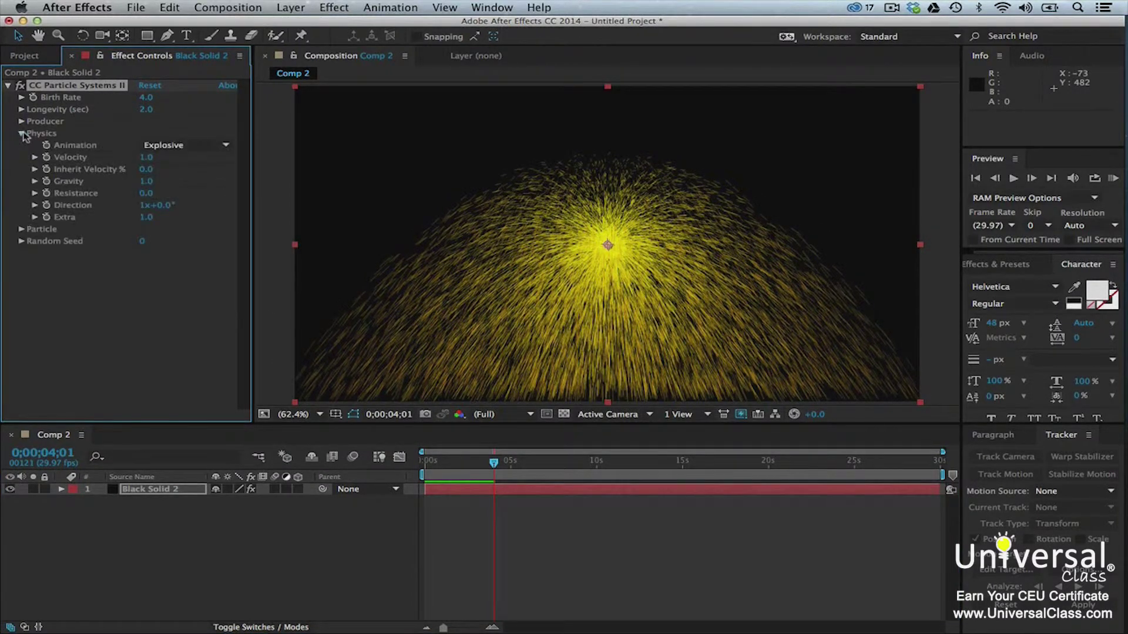
left_click_drag(143, 184, 118, 179)
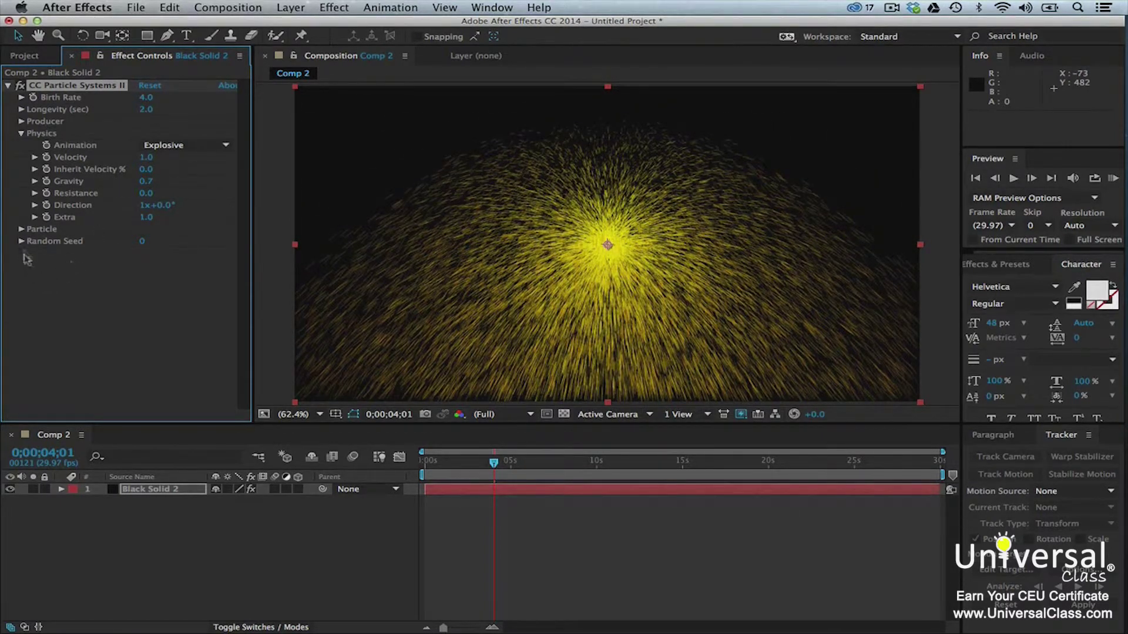
Step: Make the particles Faded Sphere with Birth Size 0.02 and preview from the start
left_click(22, 230)
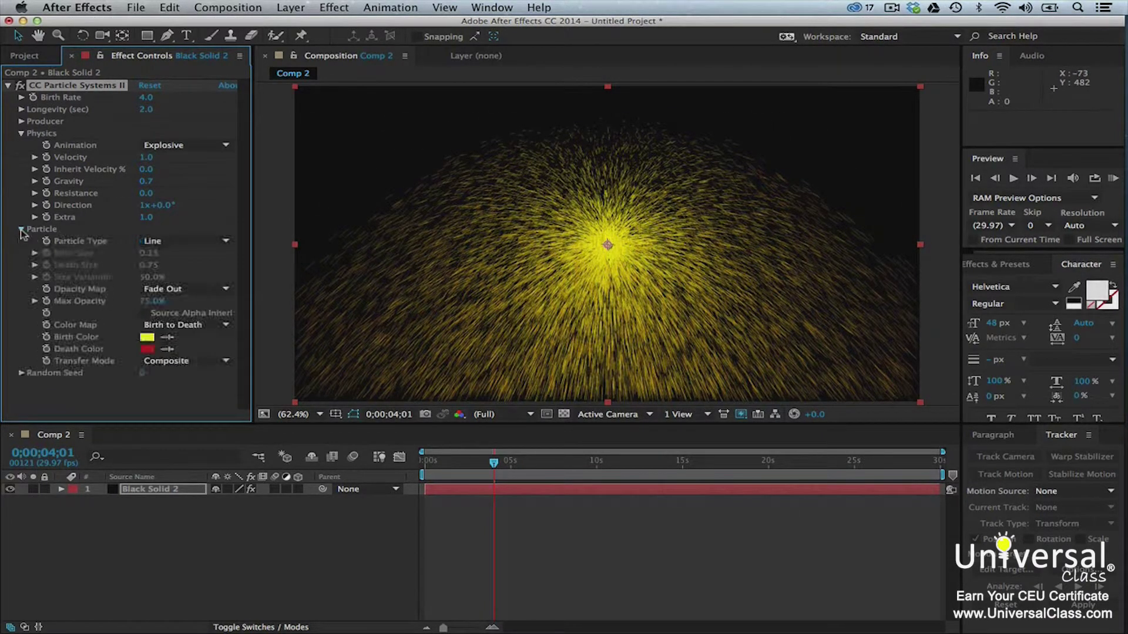
left_click(225, 242)
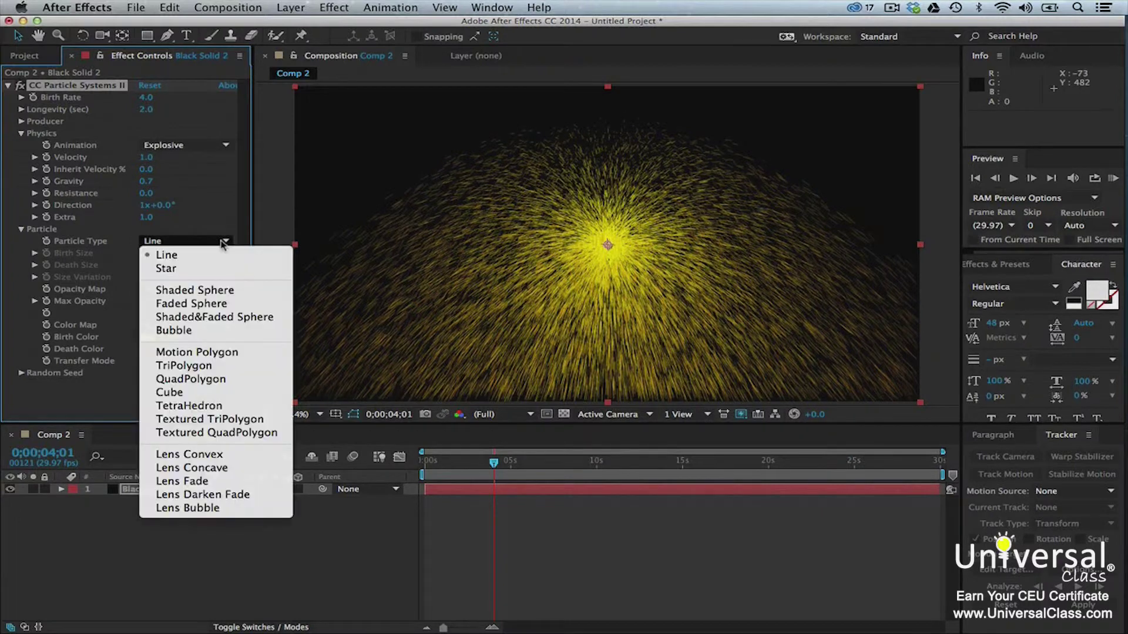
left_click(225, 304)
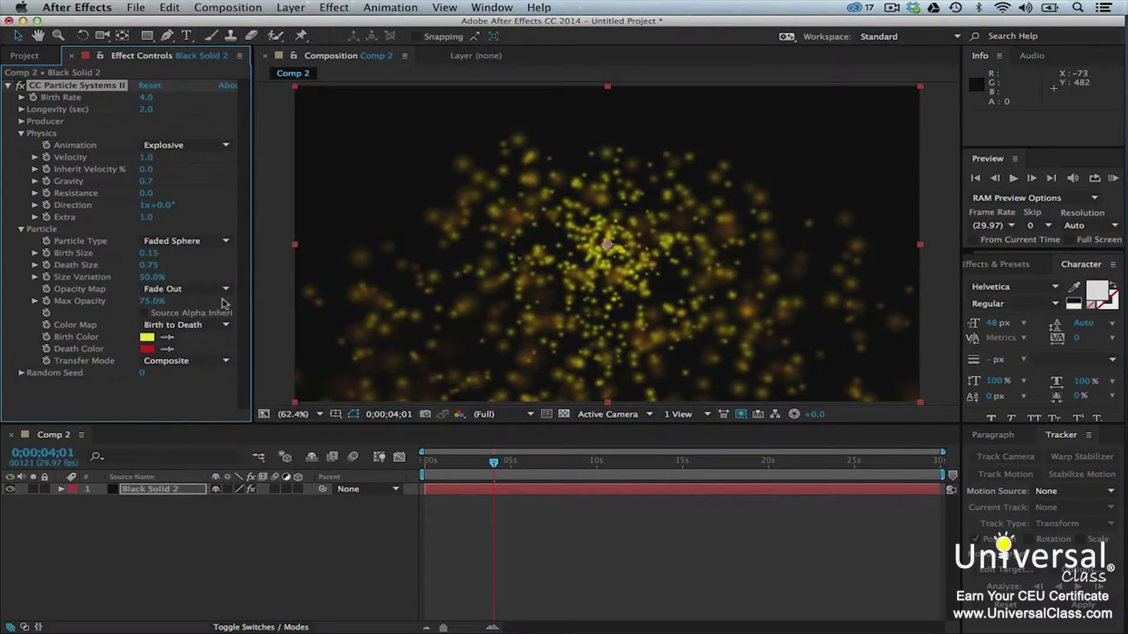
left_click_drag(148, 253, 151, 270)
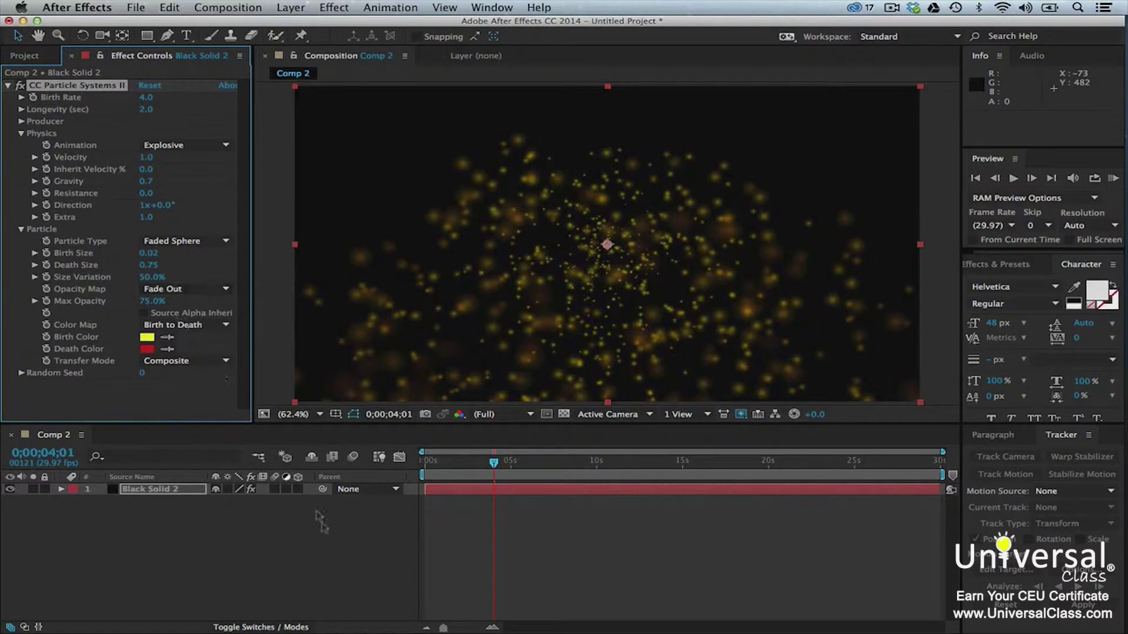
left_click(464, 520)
left_click_drag(493, 464, 407, 468)
key("space")
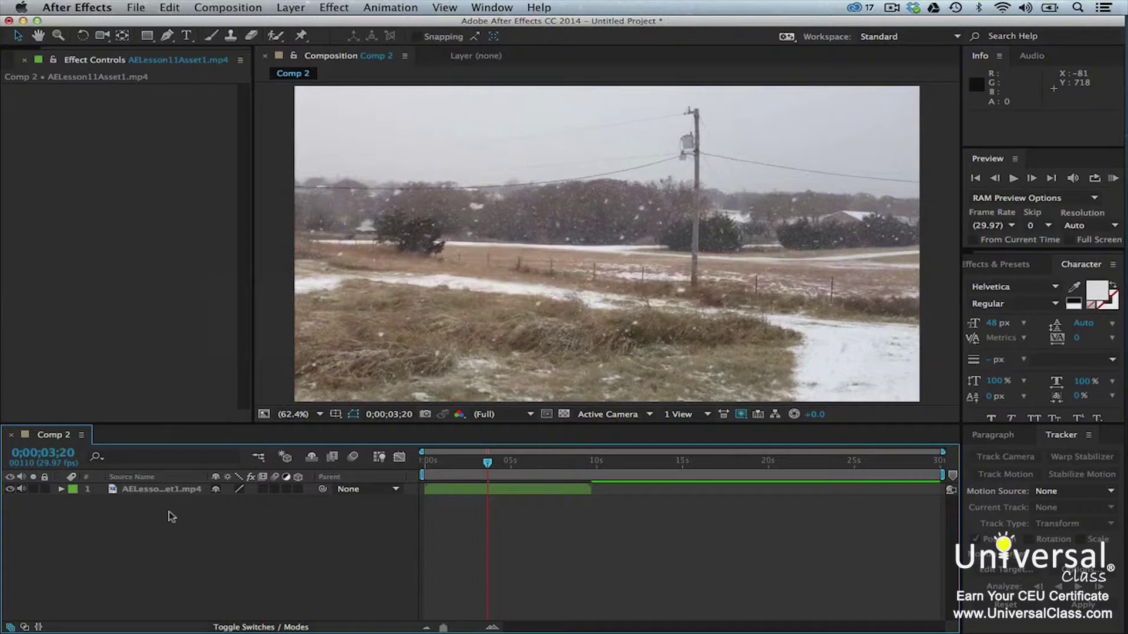
Step: Apply the Time > Timewarp effect to the snowy field footage layer
left_click(168, 490)
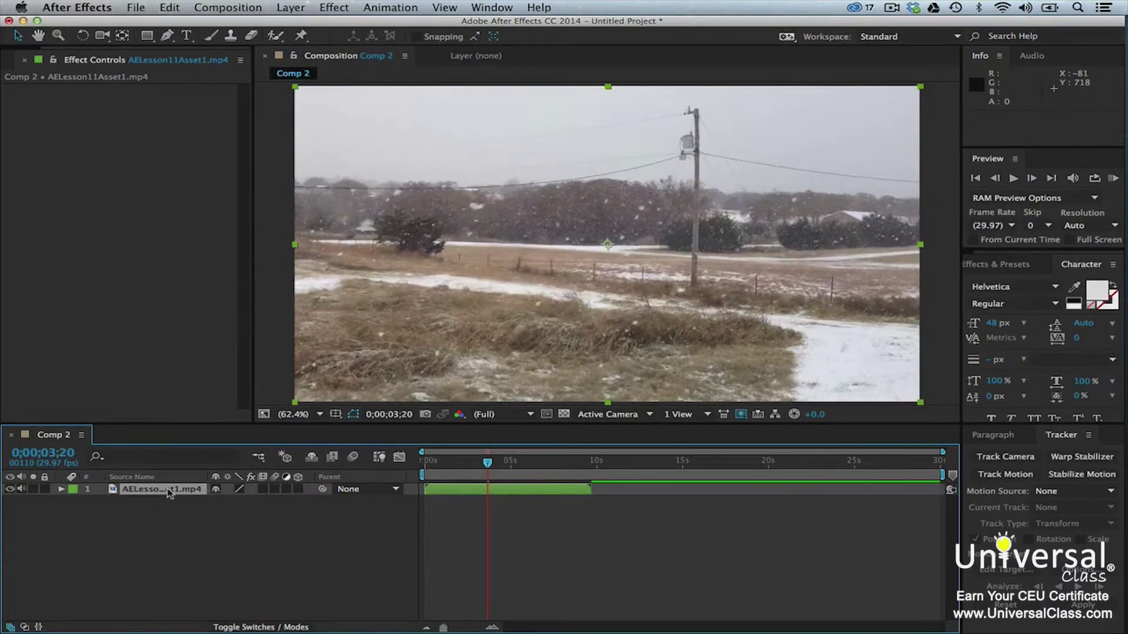
left_click(334, 7)
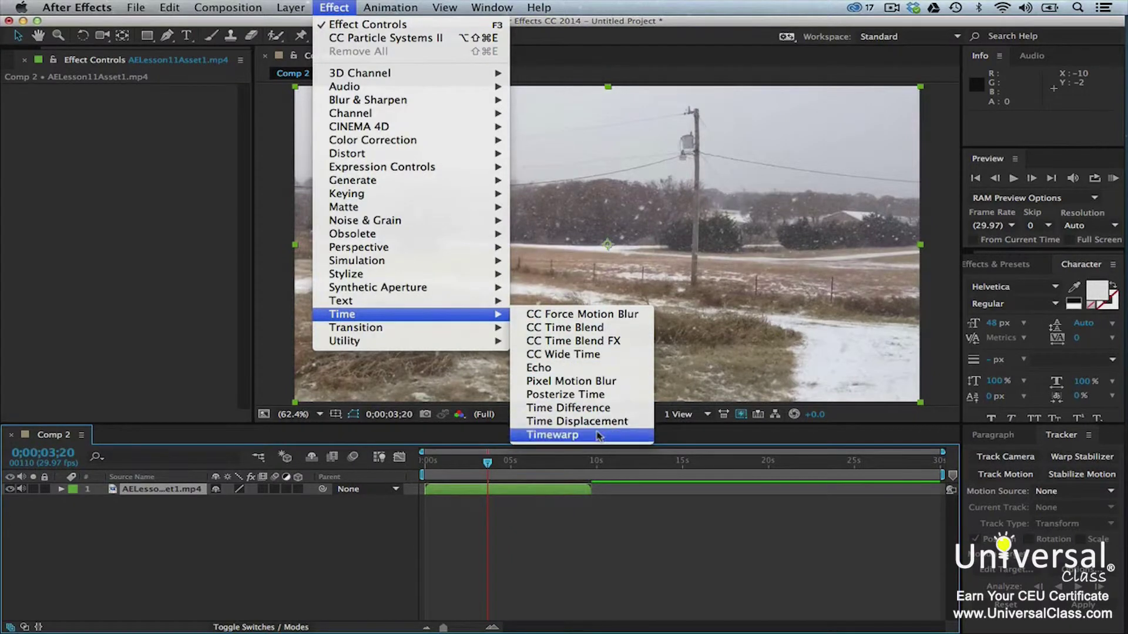
left_click(599, 460)
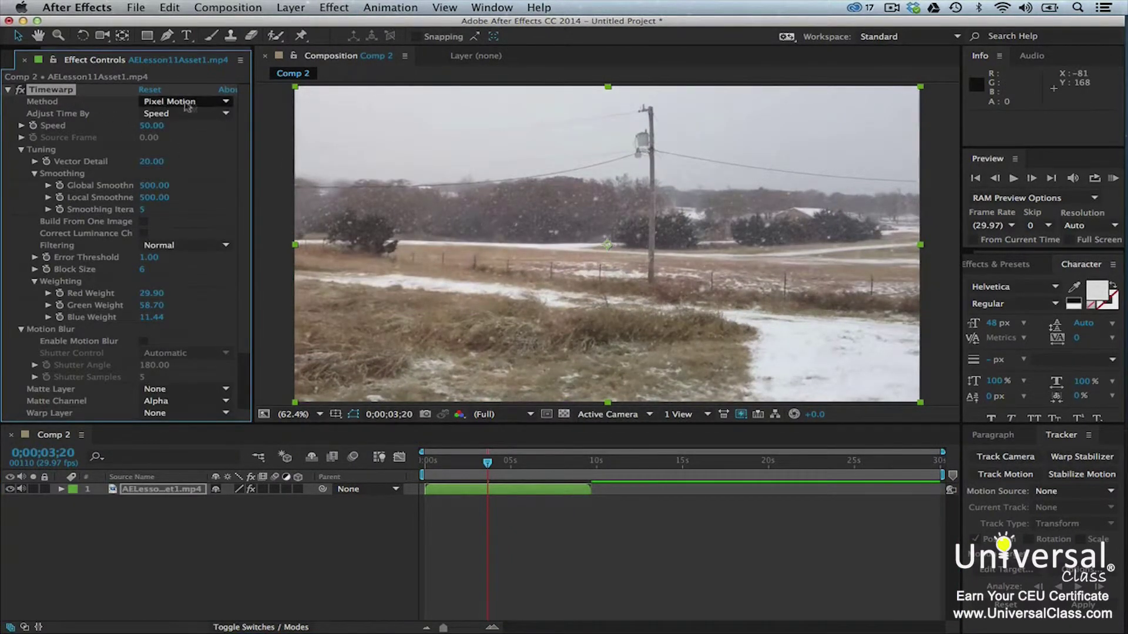
Step: Keep Timewarp on Pixel Motion with time adjusted by Speed, and move the playhead to 0;00;05;03
left_click(224, 103)
left_click(223, 143)
left_click(225, 116)
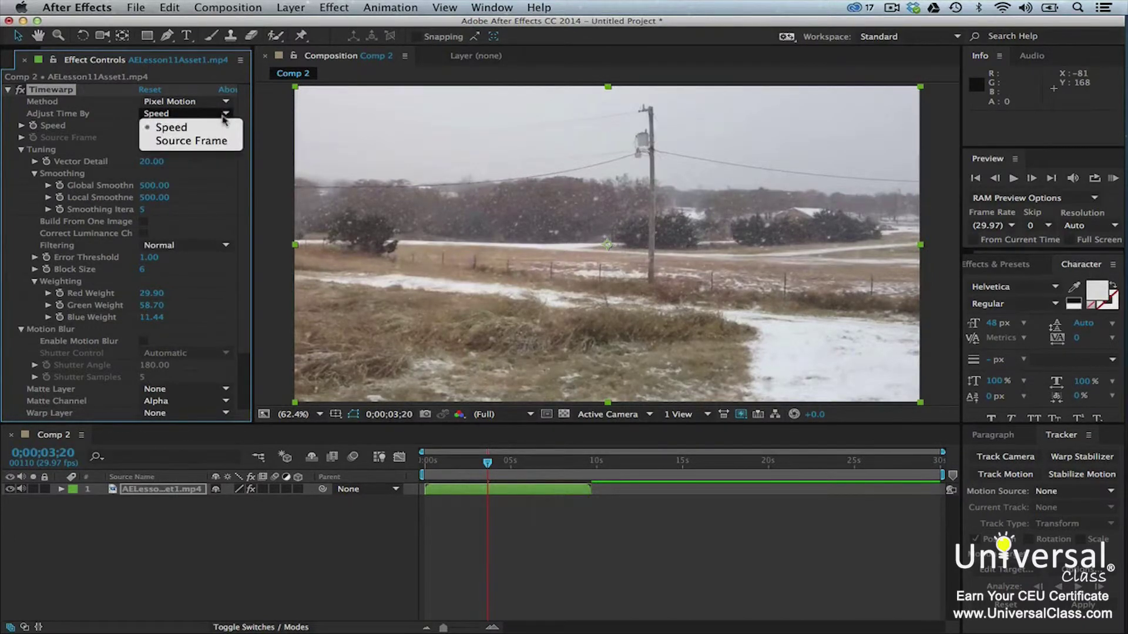
left_click(227, 127)
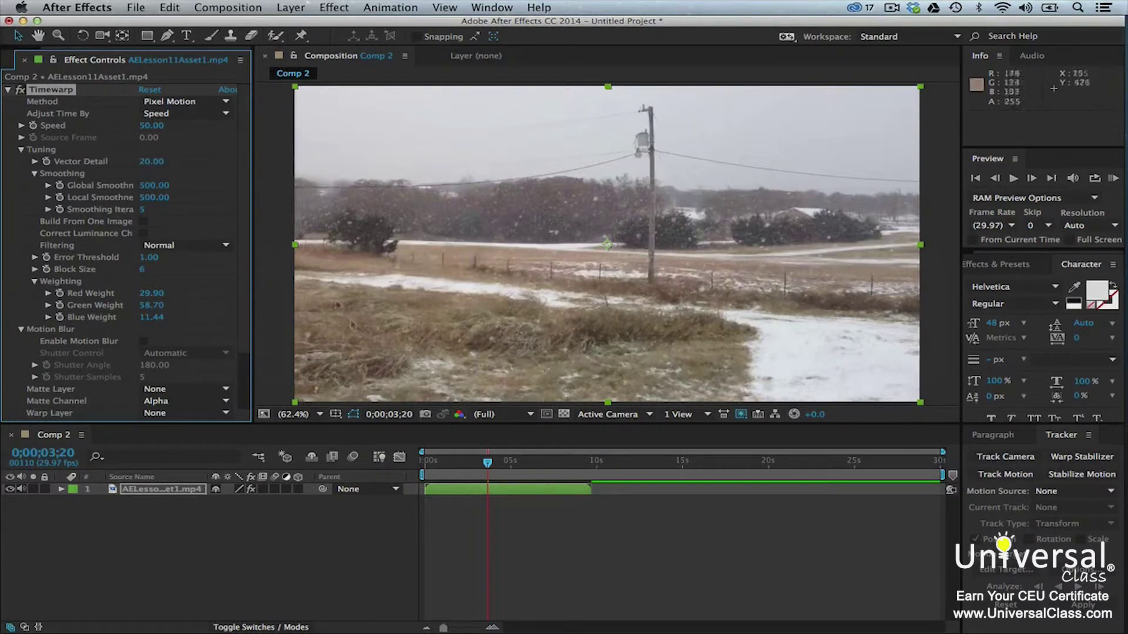
left_click(487, 462)
left_click(512, 463)
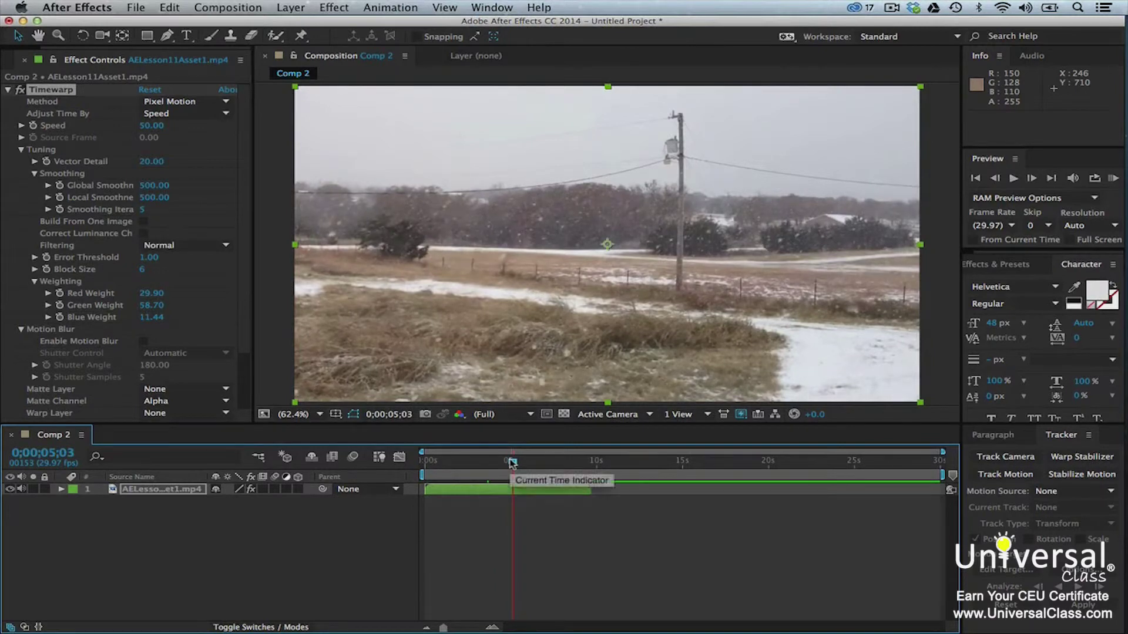
Step: Set Timewarp Speed to 100 and scrub the footage past 6 seconds
left_click(154, 127)
type("1")
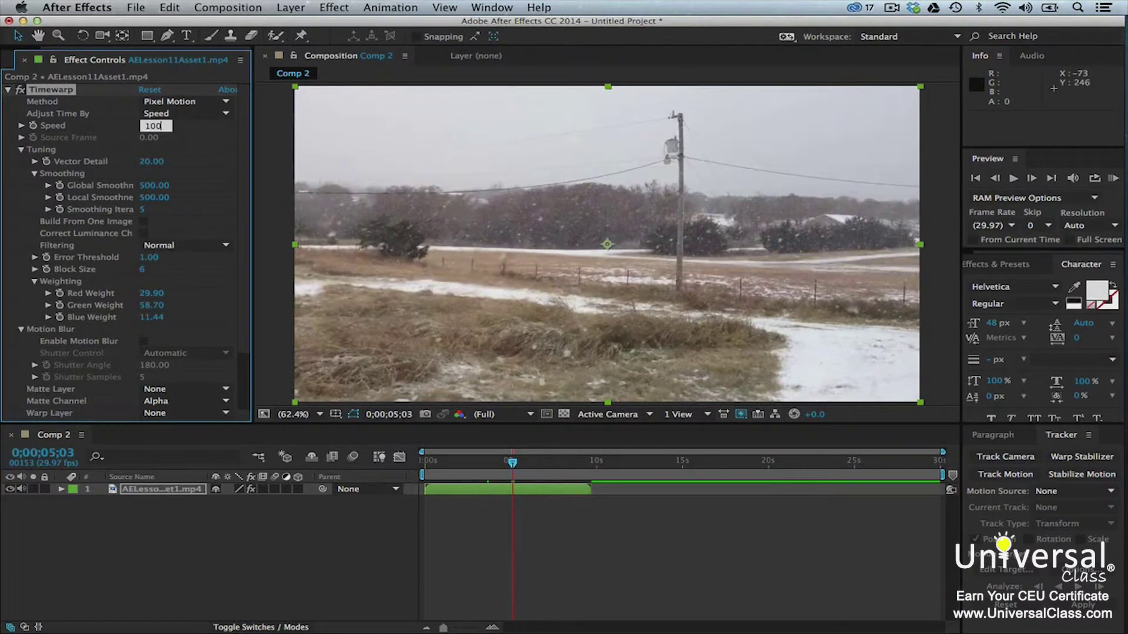
key("Return")
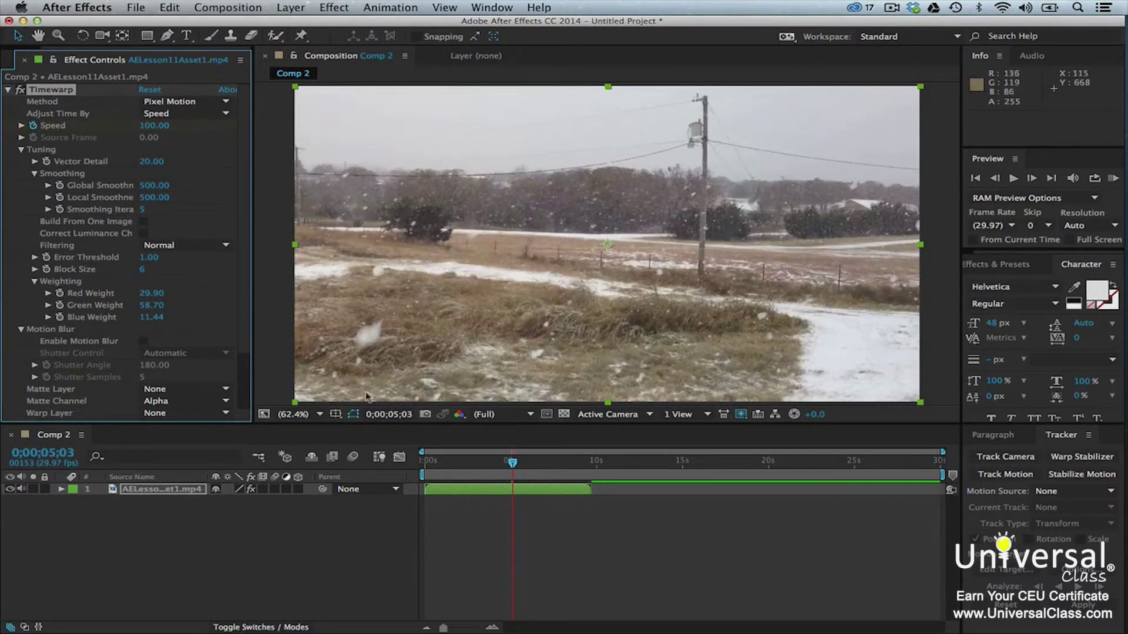
left_click(513, 463)
left_click_drag(513, 464, 540, 465)
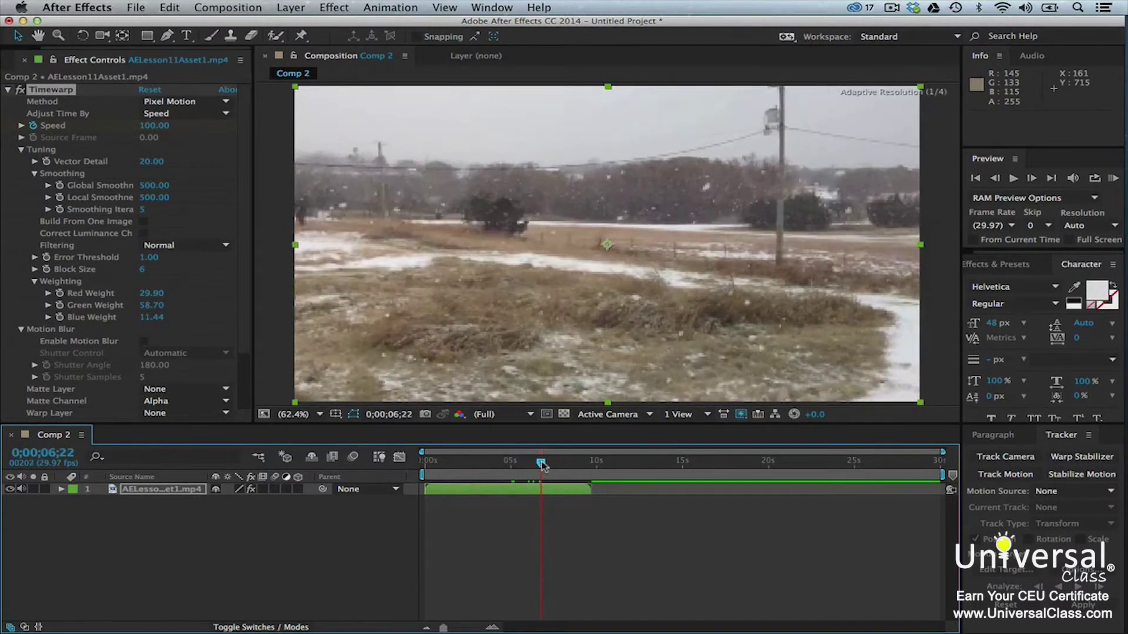
Step: Try Timewarp Speed 10 for slow motion, scrub to about 9 seconds, then restore 100
left_click(162, 126)
type("10")
key("Return")
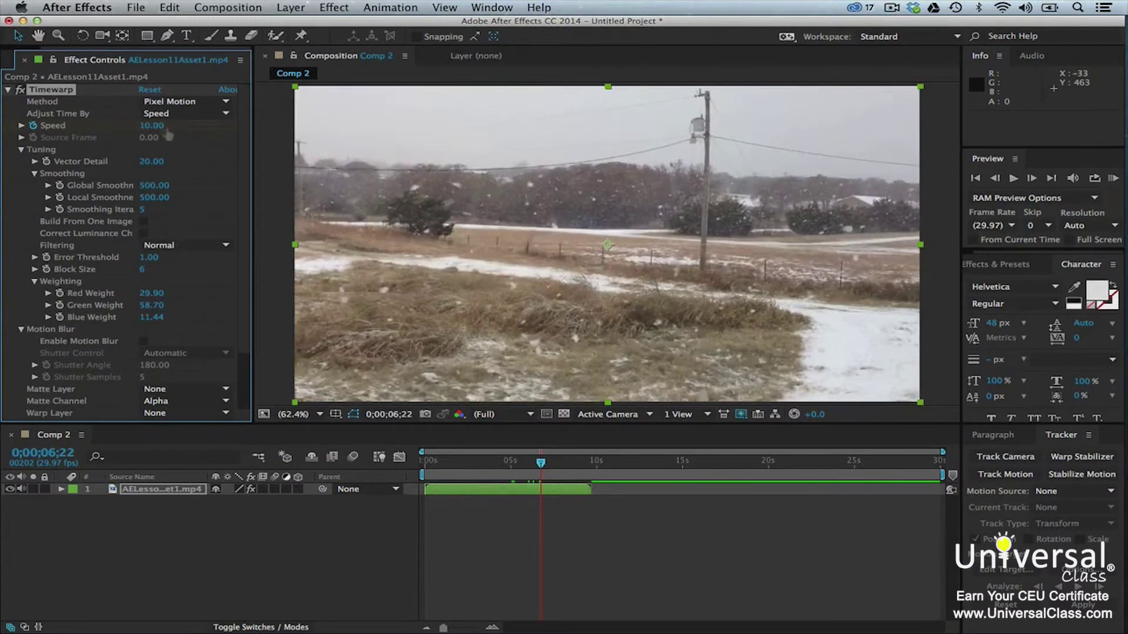
left_click_drag(541, 464, 591, 467)
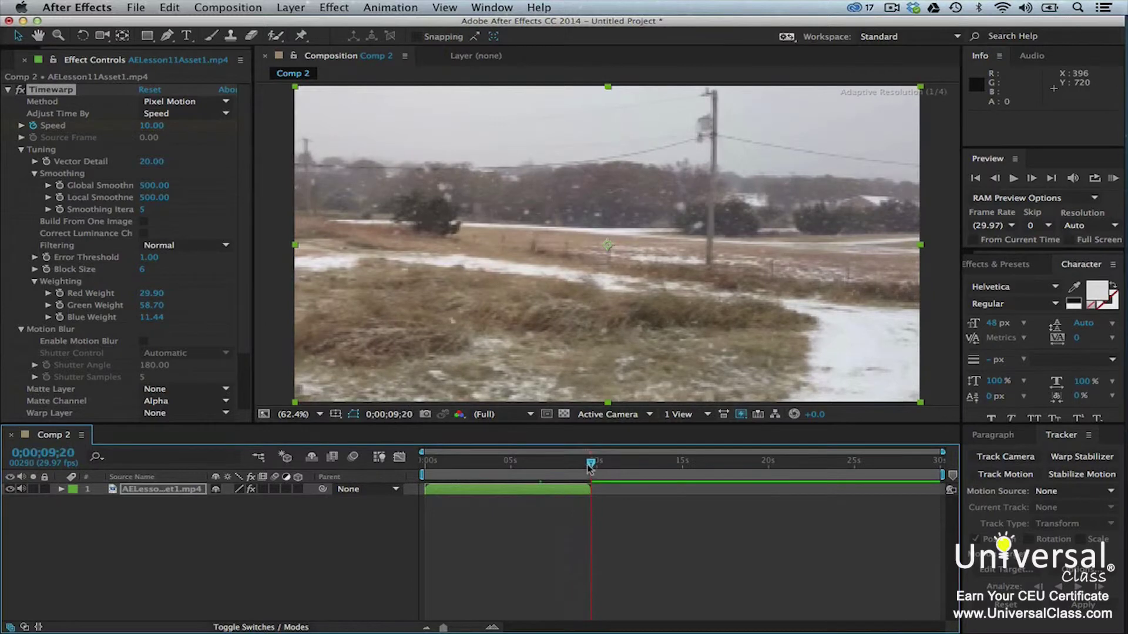
left_click(158, 128)
type("1")
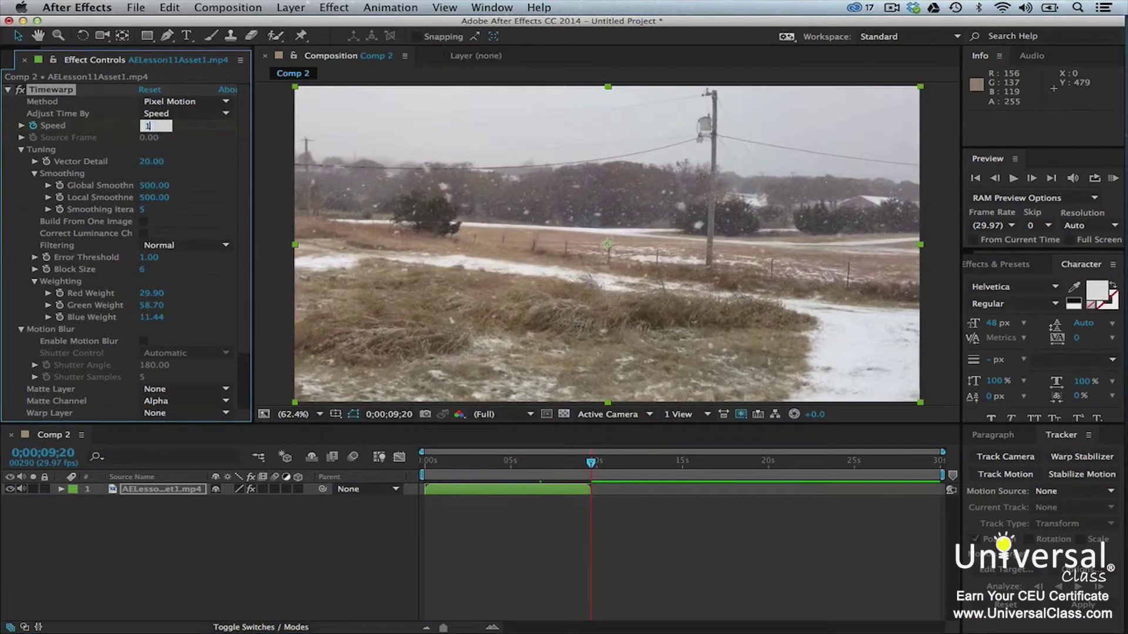
type("00")
key("Return")
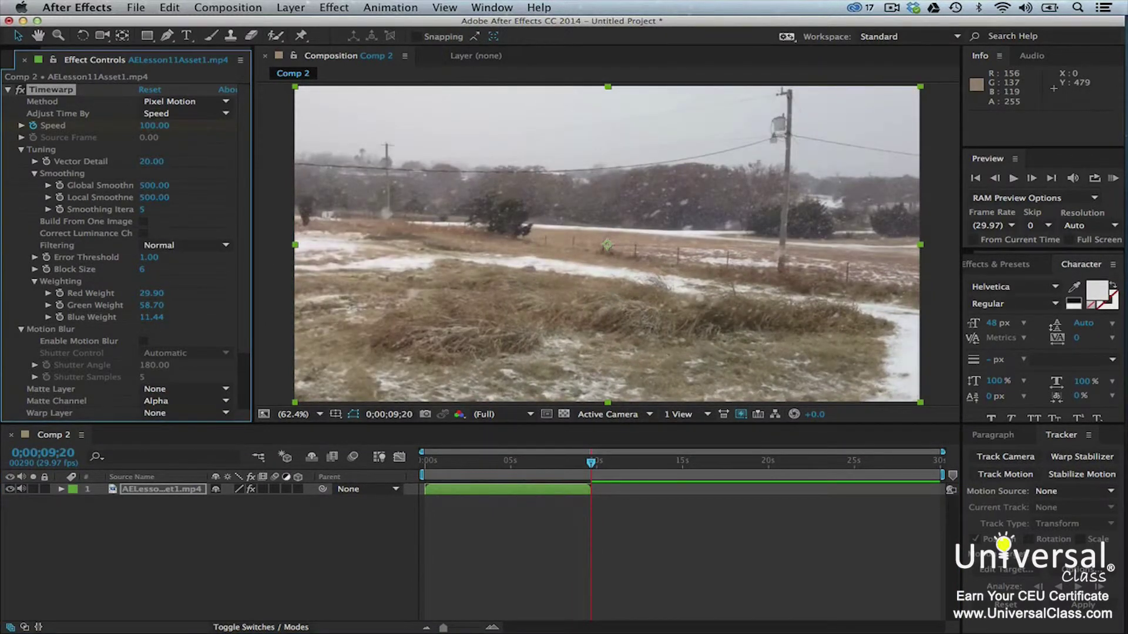